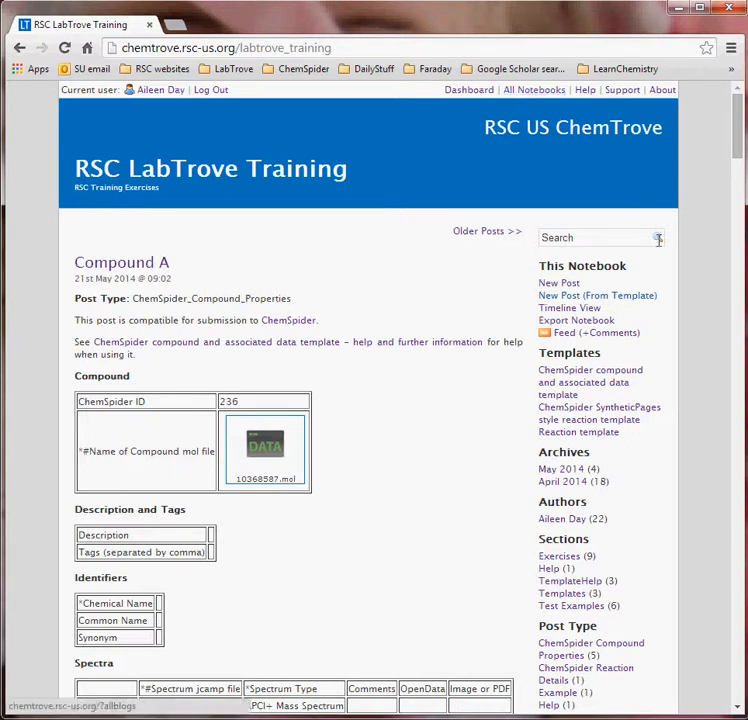
# - Open the training notebook's Help section to view the Getting started resources post
pyautogui.click(550, 569)
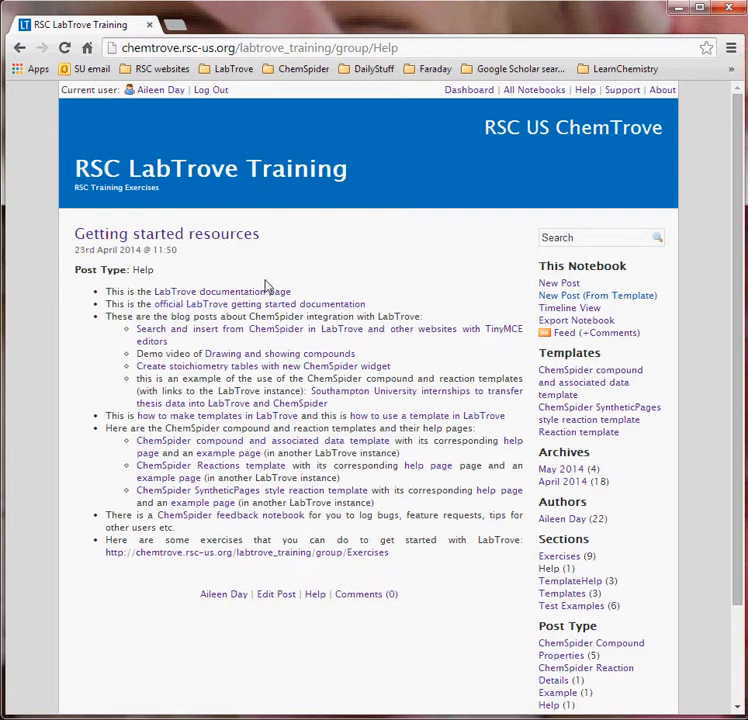
# - Open the 'how to make templates in LabTrove' guide in a new tab, skim it, then return to the training notebook
pyautogui.click(190, 421)
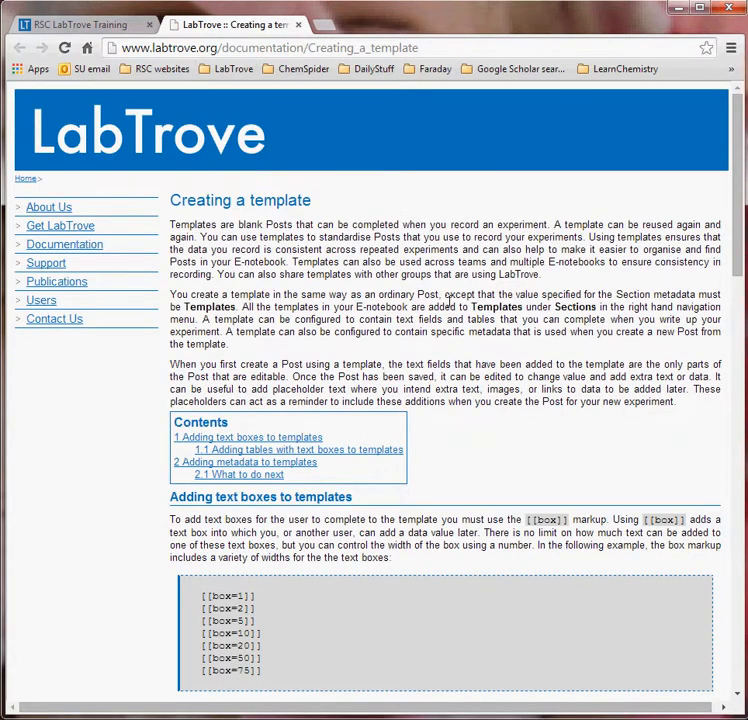
pyautogui.scroll(-3, 449, 300)
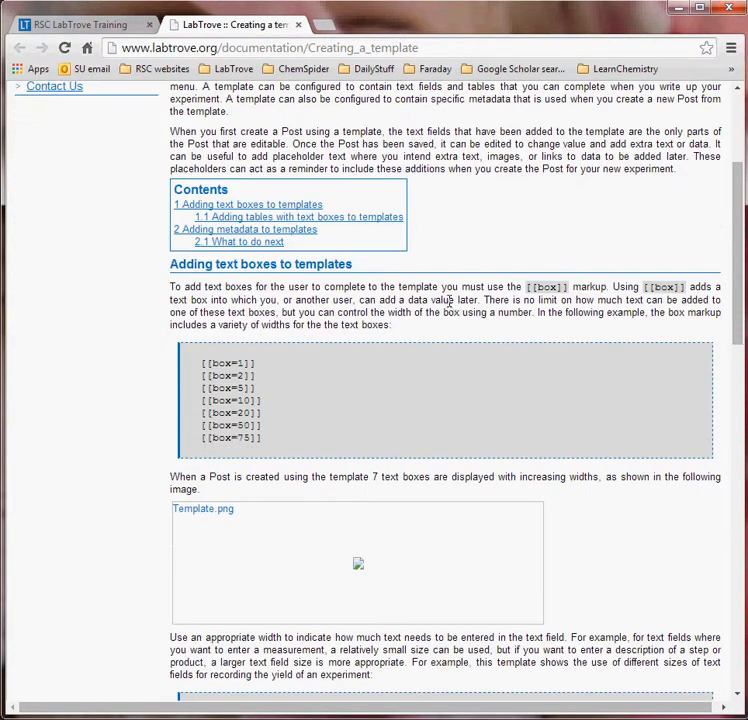
pyautogui.scroll(-4, 449, 307)
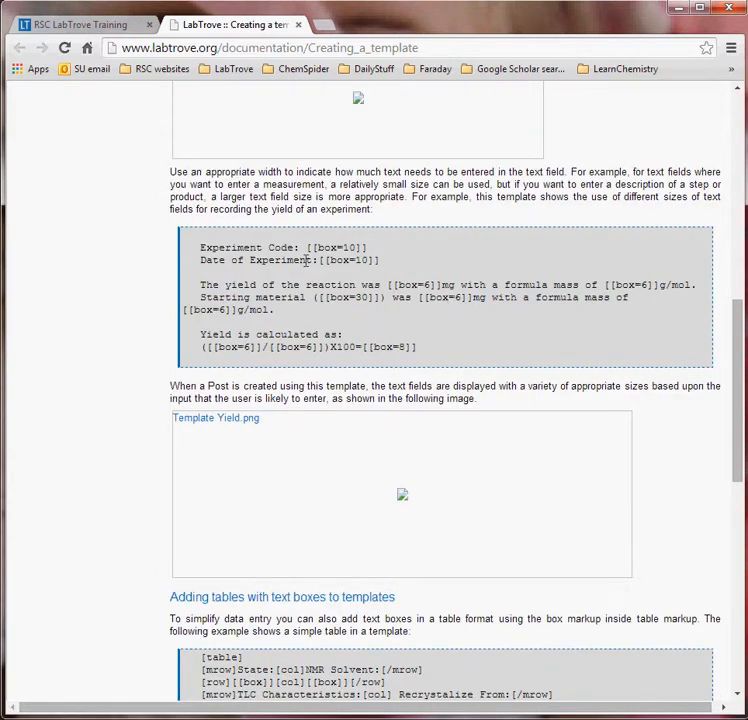
pyautogui.click(97, 28)
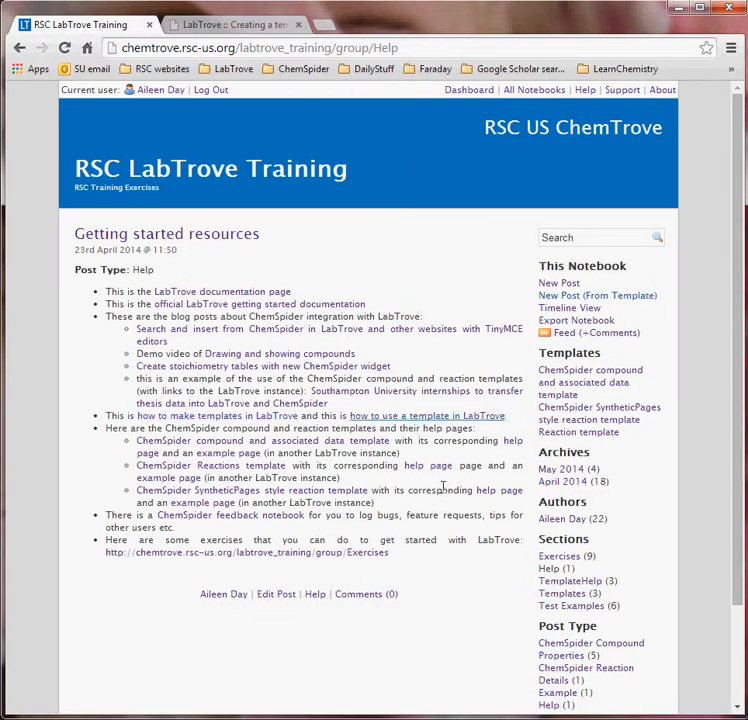
# - Open the Test notebook from All Notebooks and start a new post
pyautogui.click(540, 92)
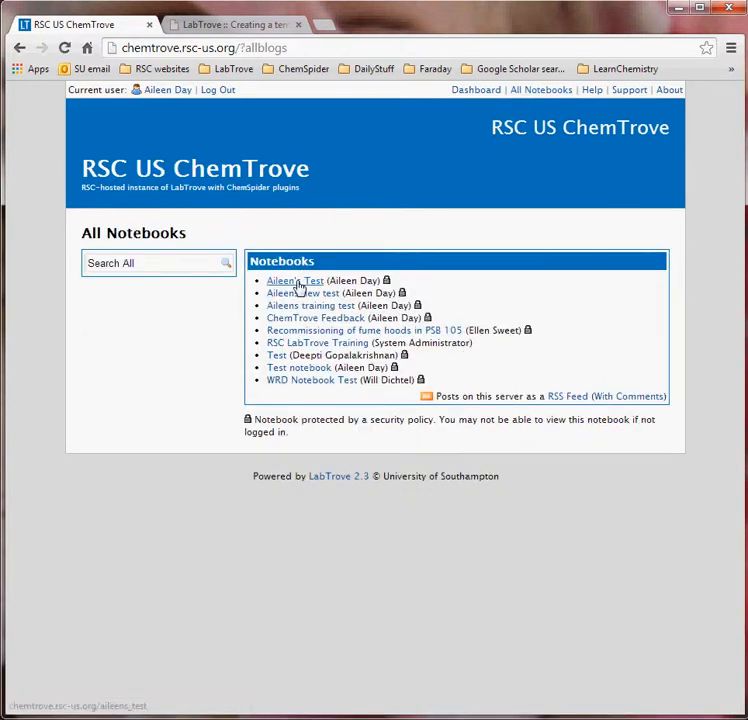
pyautogui.click(300, 282)
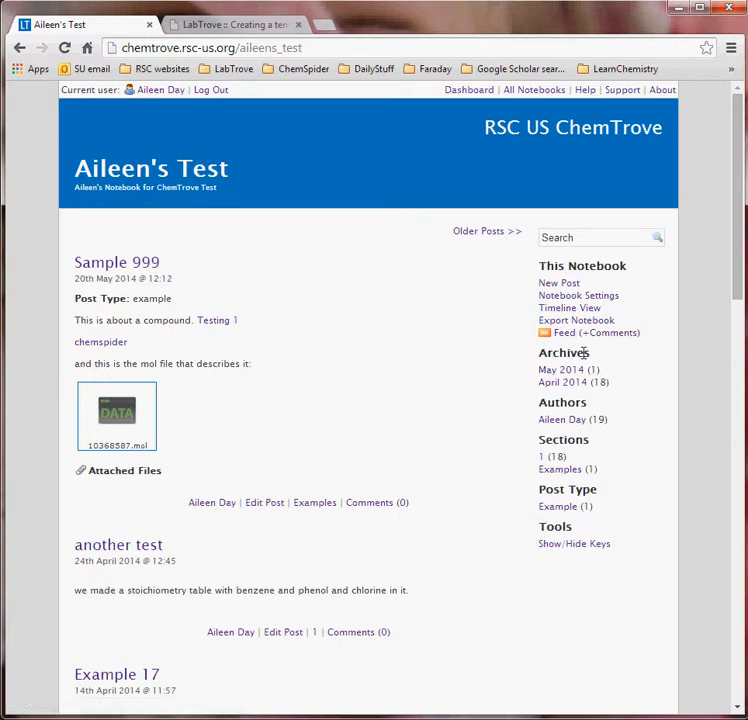
pyautogui.click(558, 285)
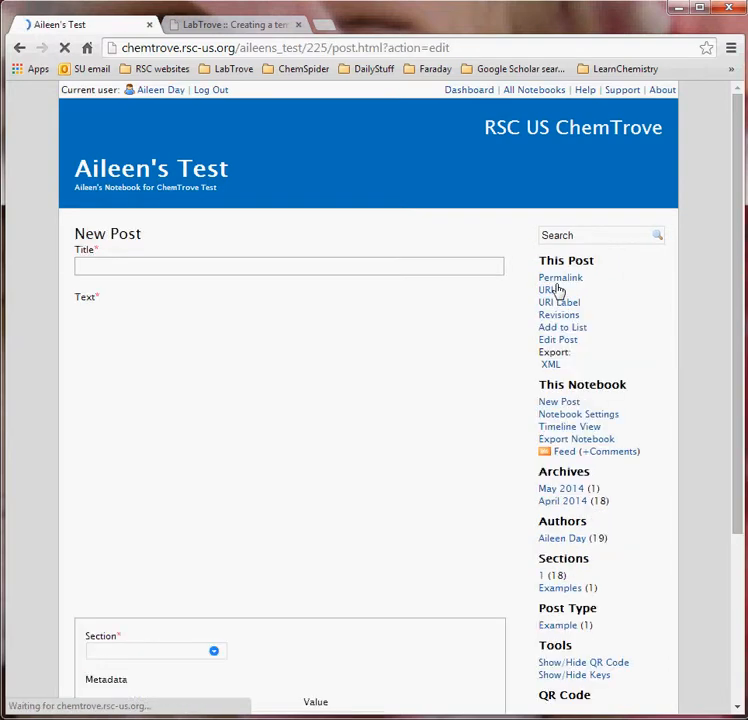
# - Title the new post 'Example template' and move to its text area
pyautogui.click(270, 267)
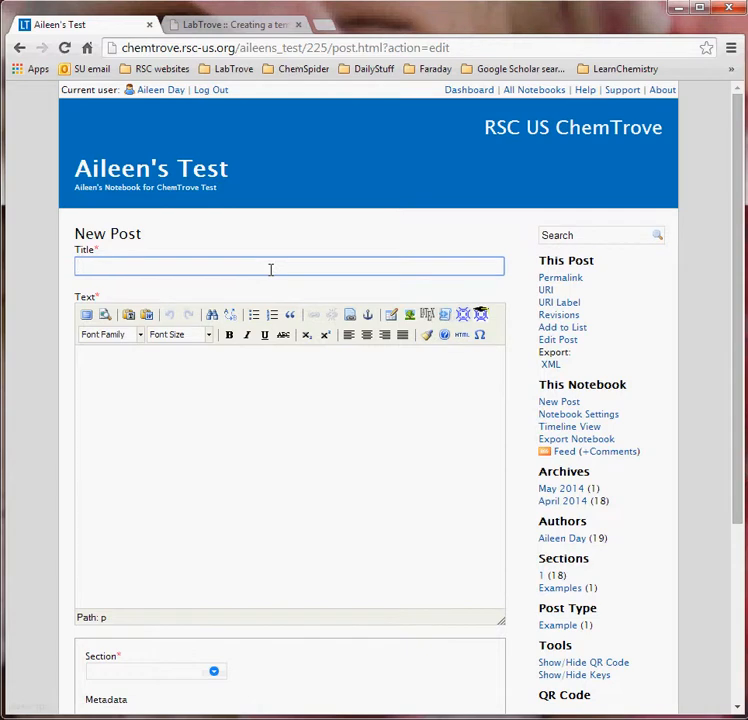
pyautogui.write('Example')
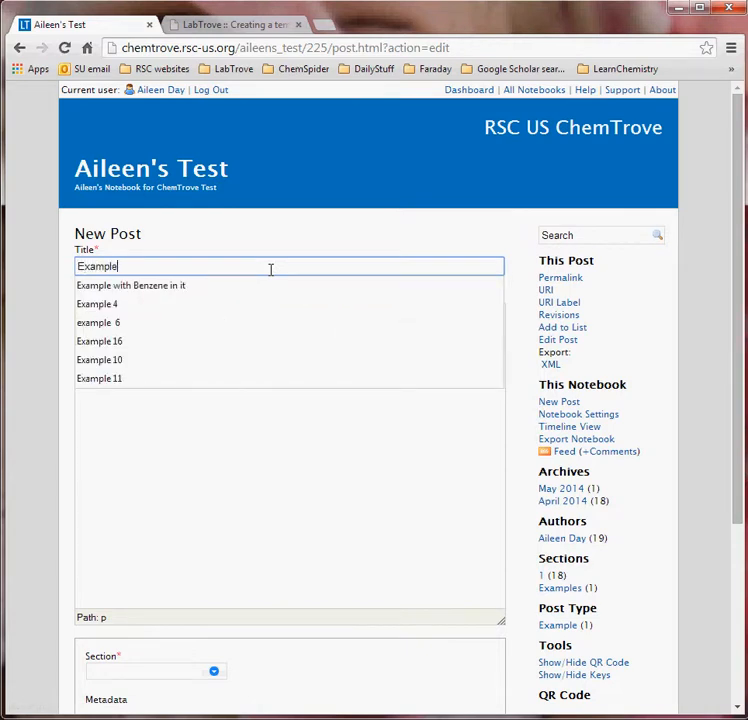
pyautogui.write(' template')
pyautogui.click(255, 400)
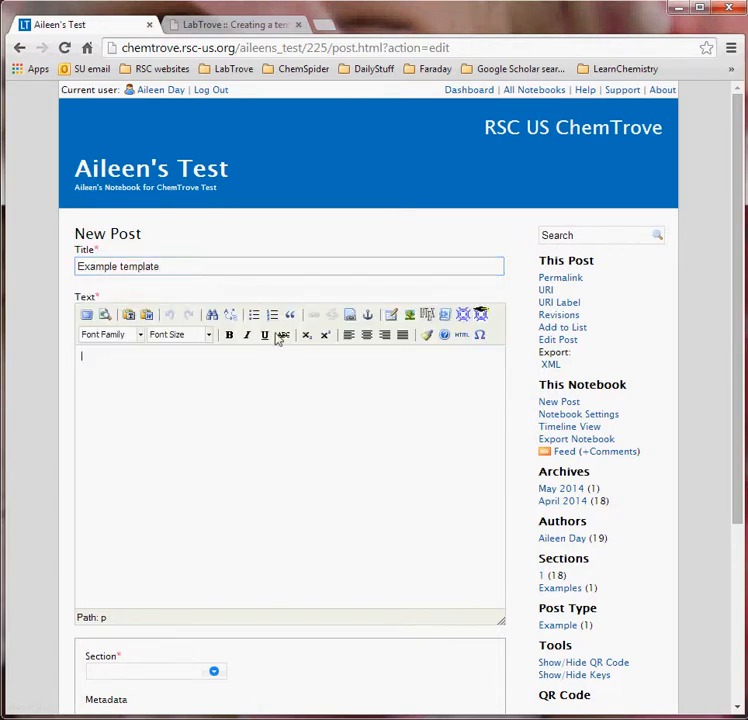
pyautogui.scroll(-1, 327, 392)
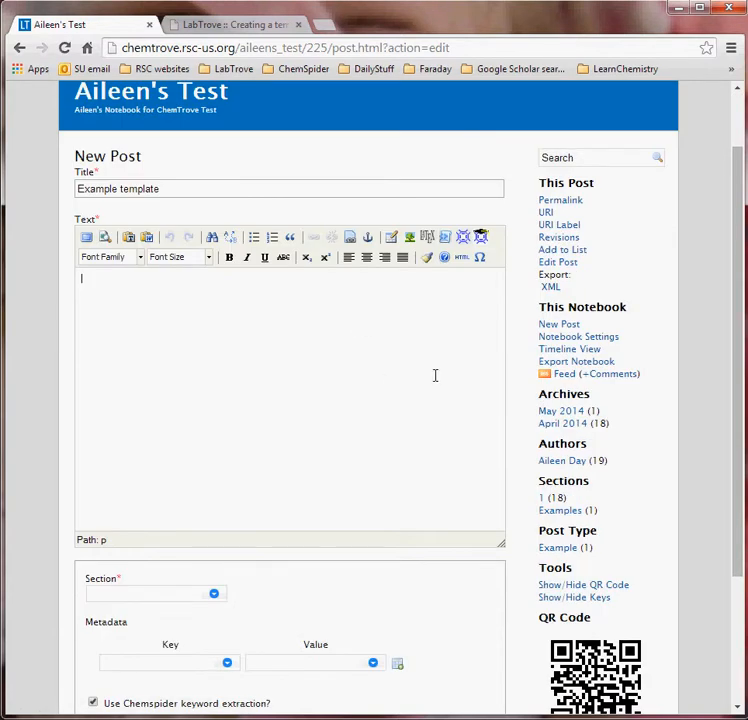
pyautogui.click(277, 27)
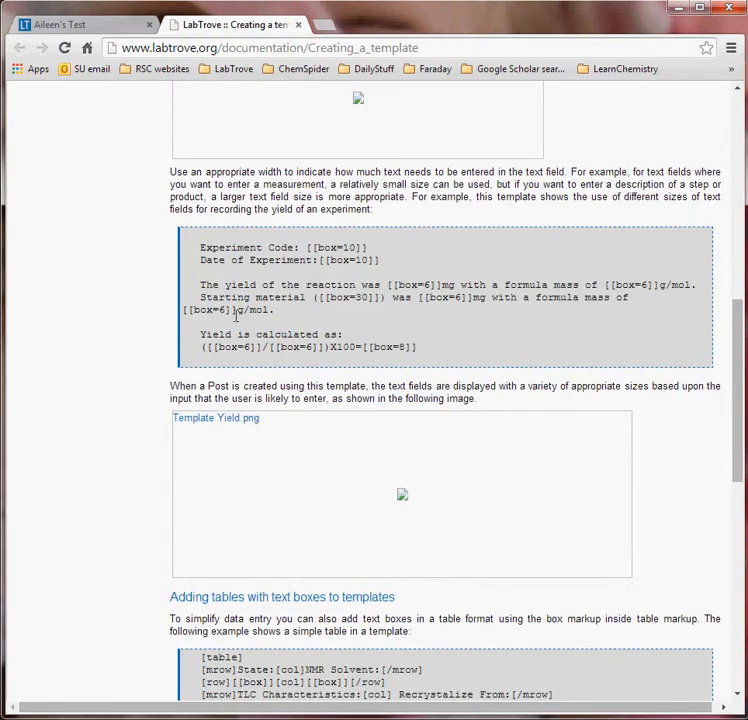
# - Copy the yield-calculation example markup from the documentation into the post text
pyautogui.moveTo(201, 248); pyautogui.dragTo(432, 349)
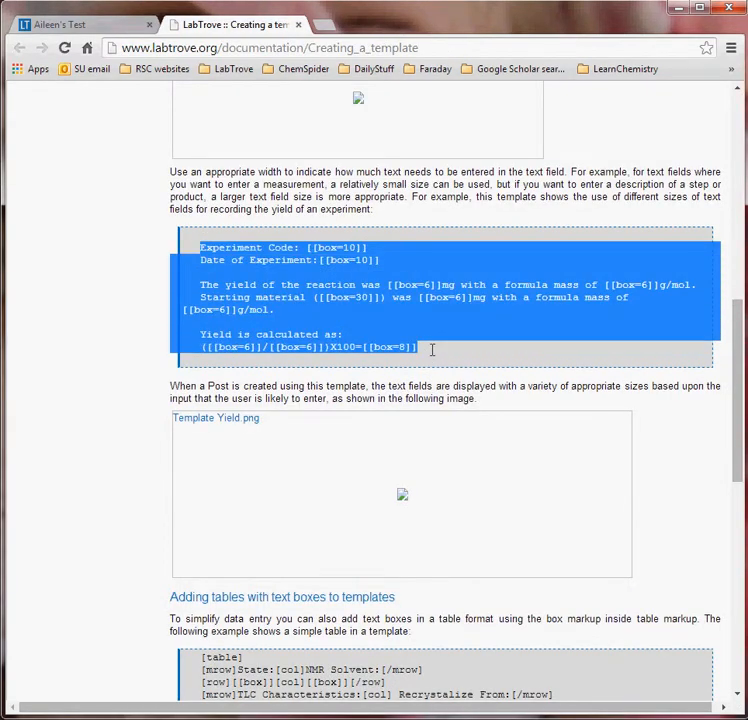
pyautogui.hotkey('ctrl', 'c')
pyautogui.click(90, 27)
pyautogui.hotkey('ctrl', 'v')
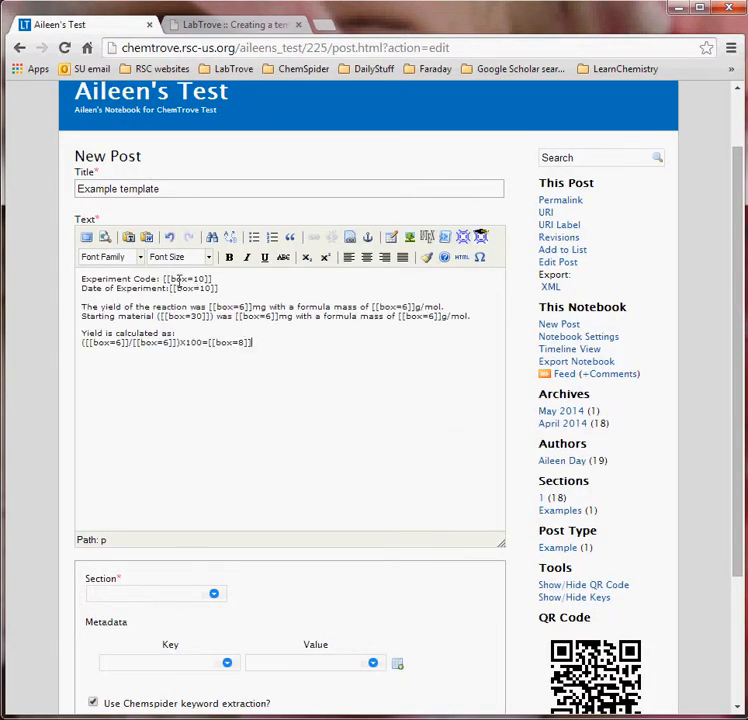
# - Highlight the [[box=10]] field and Experiment Code label on the first line
pyautogui.moveTo(173, 279); pyautogui.dragTo(203, 280)
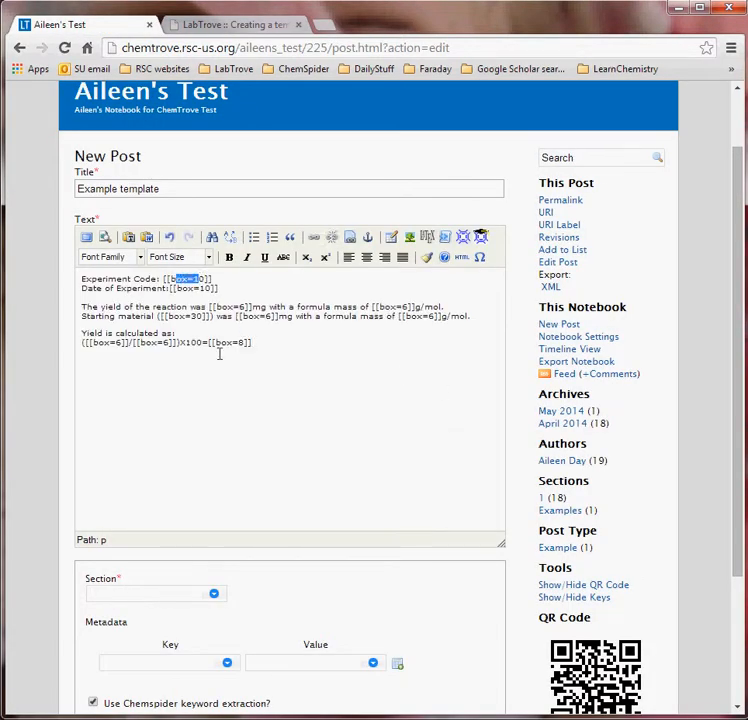
pyautogui.click(172, 280)
pyautogui.moveTo(164, 279); pyautogui.dragTo(212, 280)
pyautogui.moveTo(150, 279); pyautogui.dragTo(69, 279)
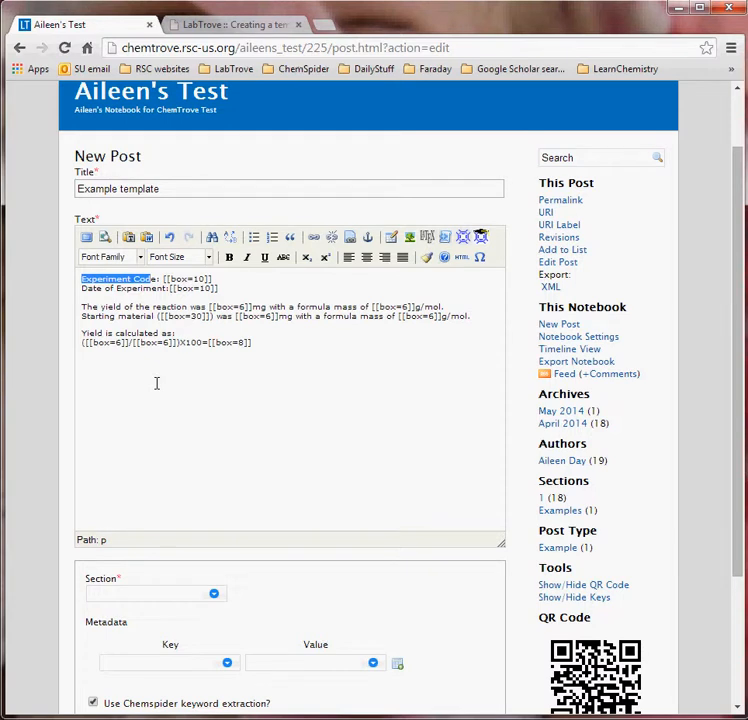
# - Set the post's Section to Templates
pyautogui.scroll(-1, 200, 395)
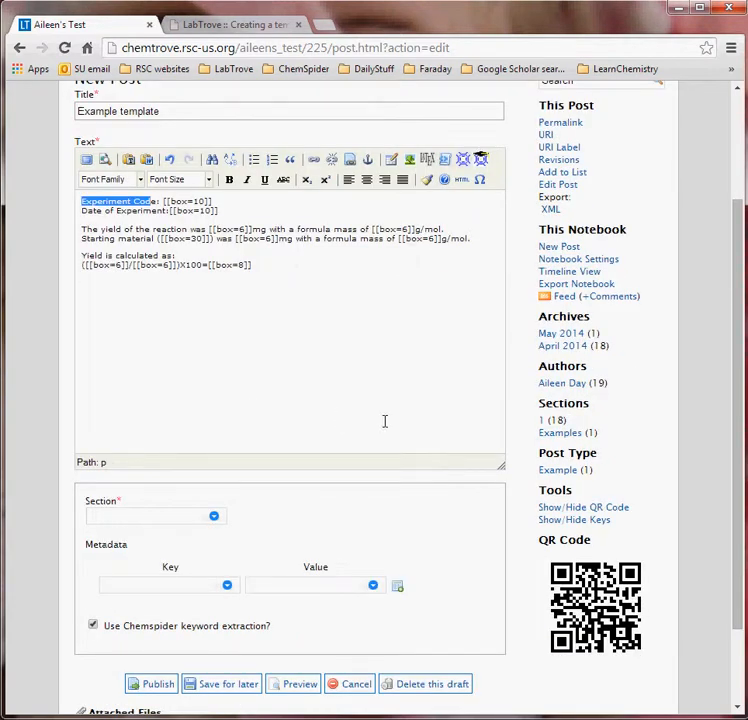
pyautogui.scroll(-1, 384, 421)
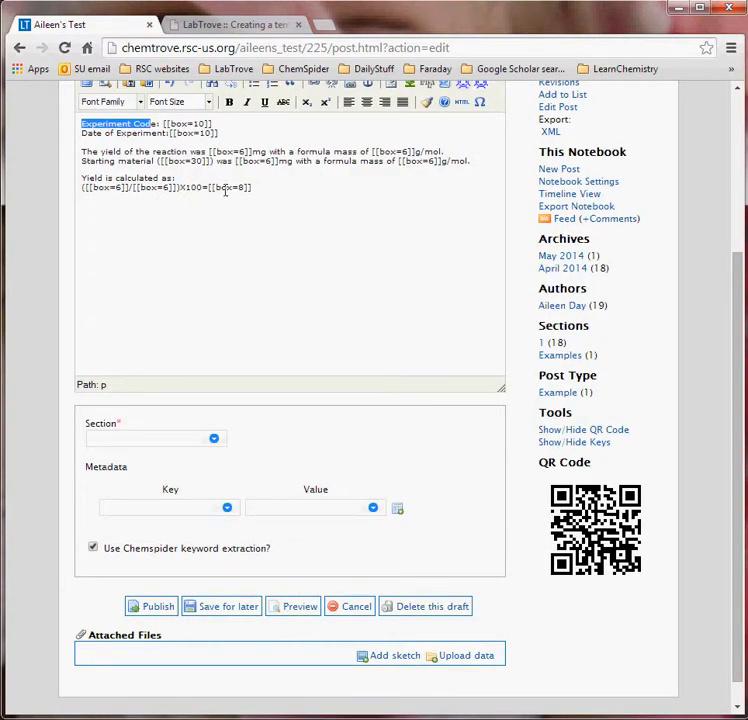
pyautogui.moveTo(174, 123); pyautogui.dragTo(207, 123)
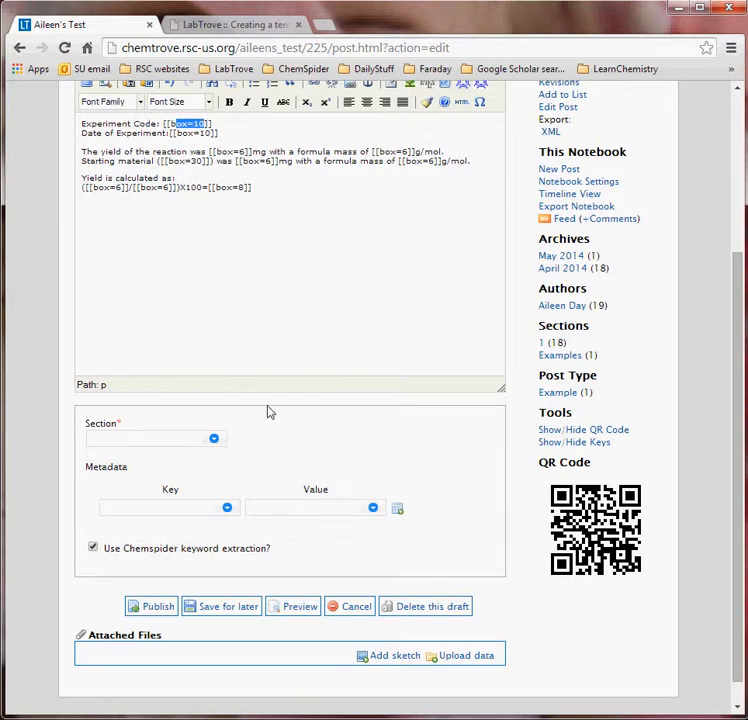
pyautogui.click(215, 441)
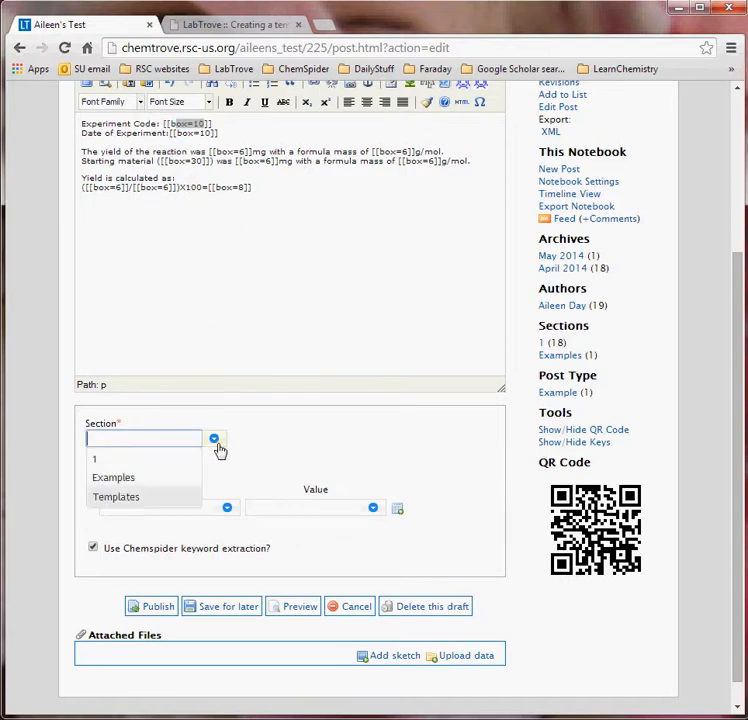
pyautogui.click(146, 498)
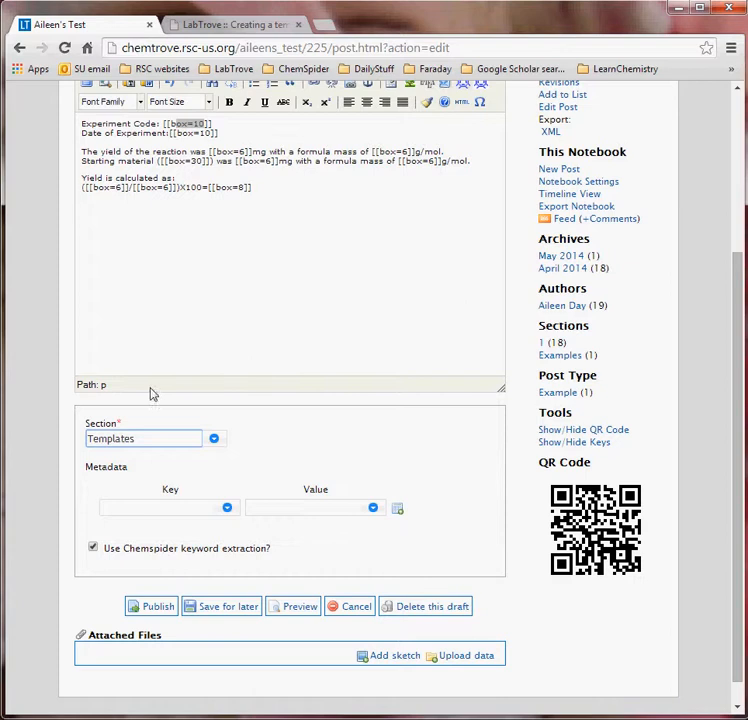
# - Highlight the box=10 width on the Experiment Code line
pyautogui.click(176, 124)
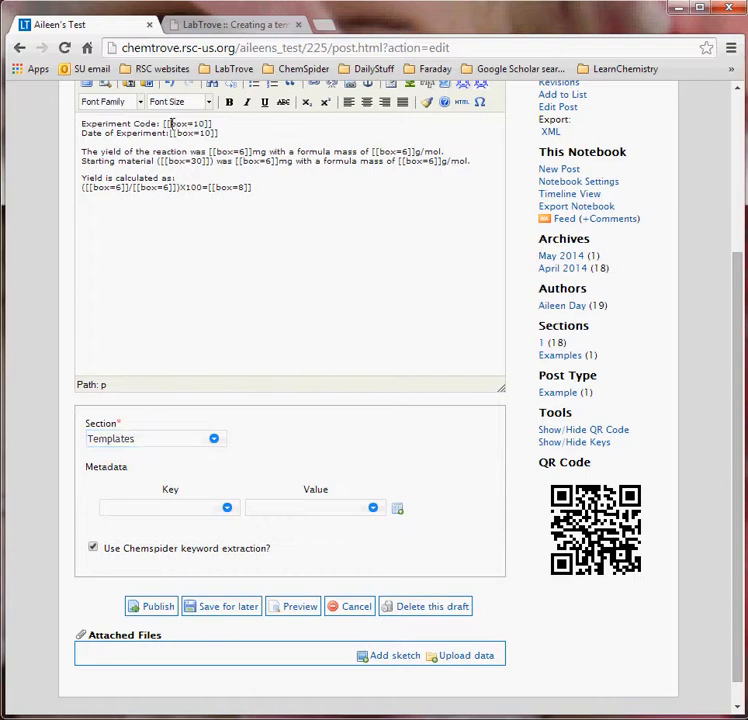
pyautogui.moveTo(171, 123); pyautogui.dragTo(203, 124)
pyautogui.click(201, 125)
pyautogui.moveTo(198, 124)
pyautogui.mouseDown()
pyautogui.moveTo(204, 124)
pyautogui.moveTo(188, 128)
pyautogui.moveTo(193, 124)
pyautogui.mouseUp()
# - Copy the State / NMR Solvent / TLC / Recrystallize From table markup via Notepad++
pyautogui.click(244, 24)
pyautogui.scroll(-3, 340, 352)
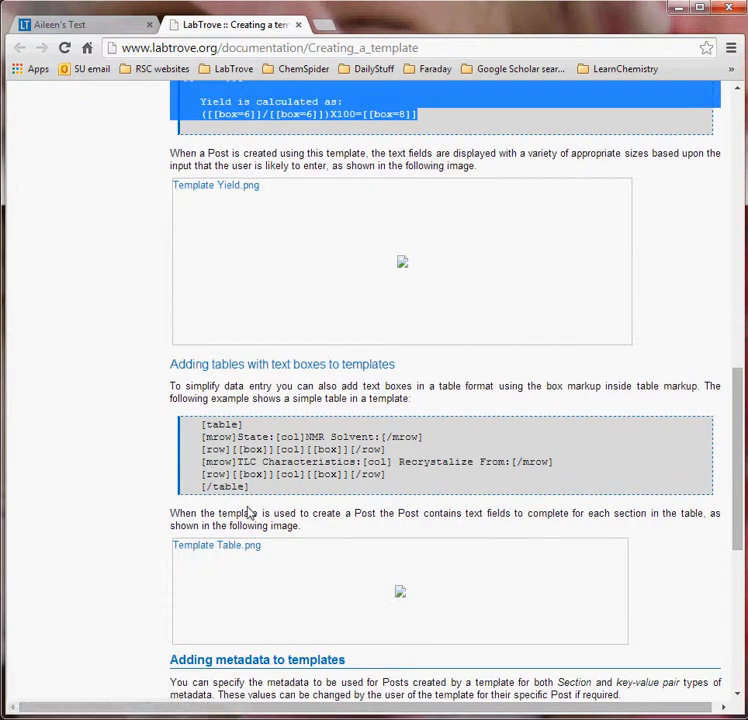
pyautogui.moveTo(254, 494); pyautogui.dragTo(200, 422)
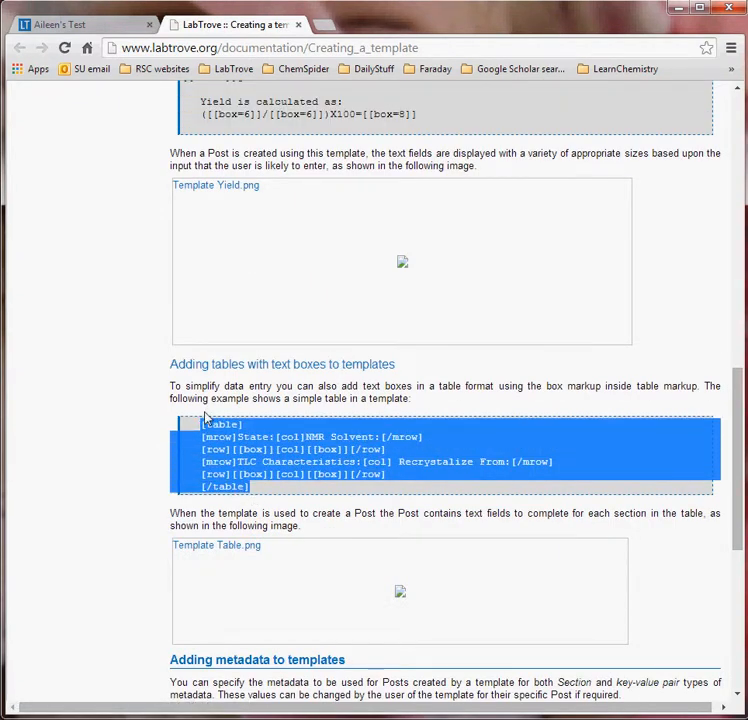
pyautogui.click(108, 26)
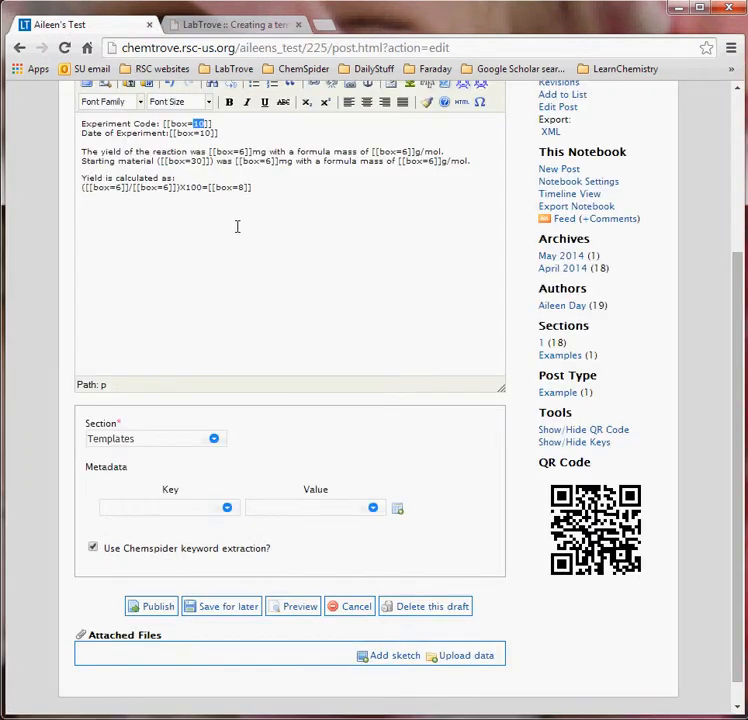
pyautogui.hotkey('alt', 'Tab')
pyautogui.hotkey('ctrl', 'a')
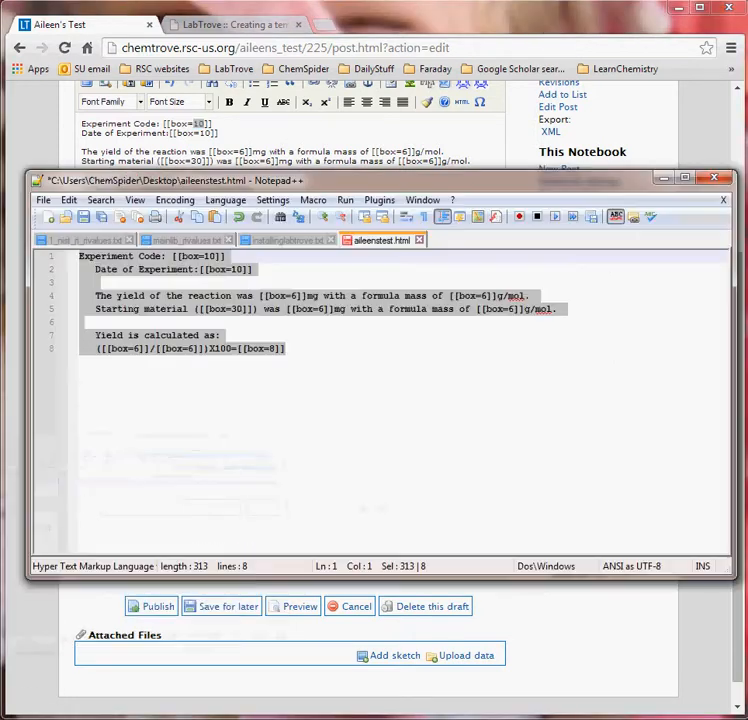
pyautogui.hotkey('ctrl', 'v')
pyautogui.hotkey('ctrl', 'a')
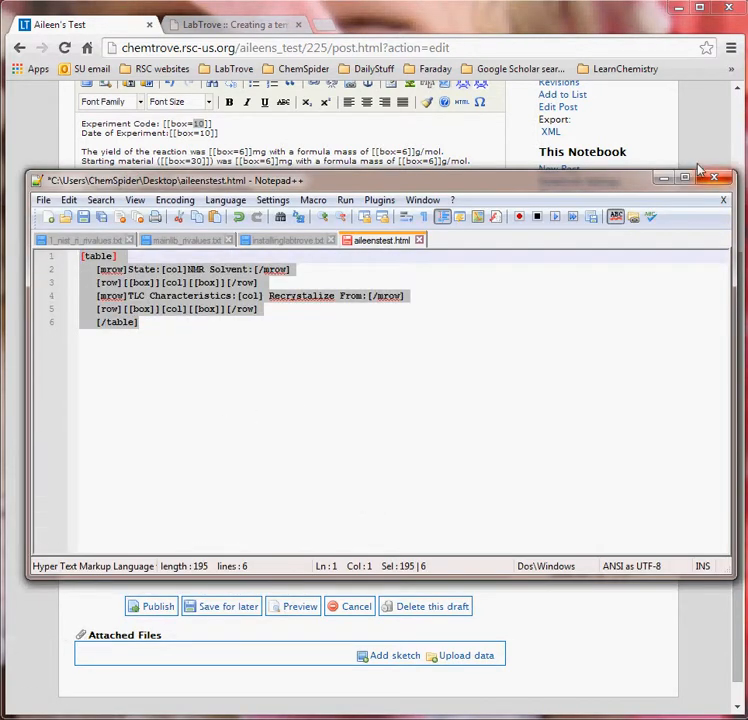
pyautogui.click(667, 178)
# - Paste the table markup after the last line of the post text
pyautogui.click(334, 212)
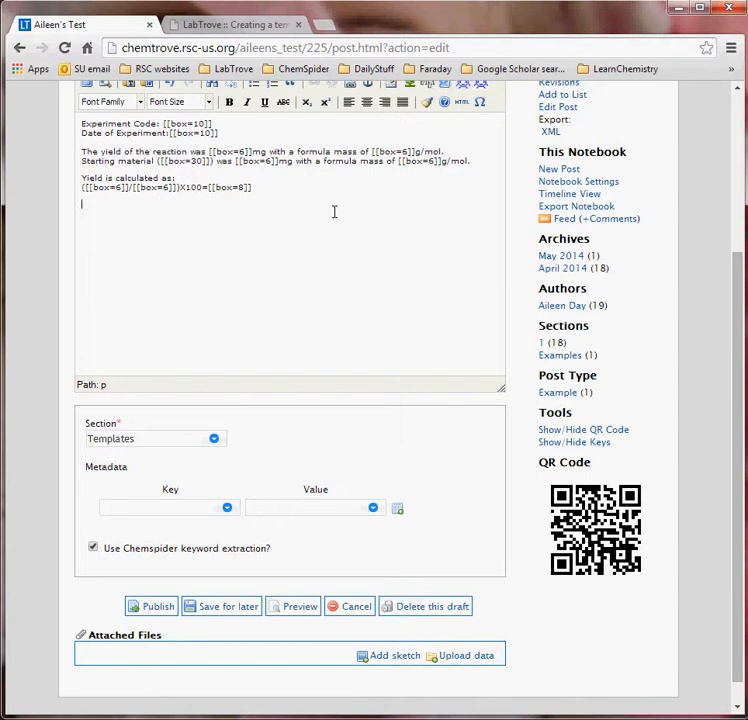
pyautogui.hotkey('ctrl', 'v')
pyautogui.scroll(-3, 339, 267)
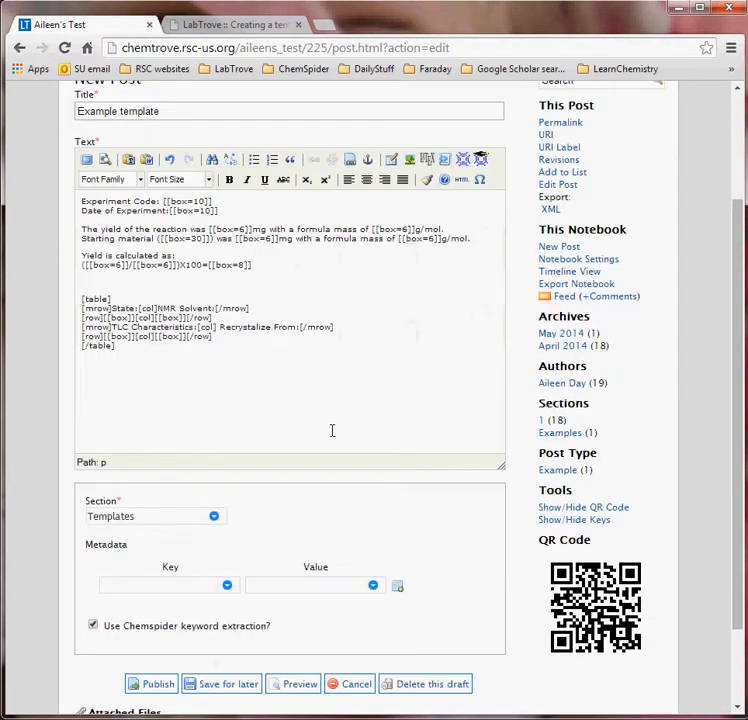
pyautogui.click(239, 25)
# - Start a [[Section>Spectroscopy]] line at the end of the template text
pyautogui.scroll(-2, 352, 358)
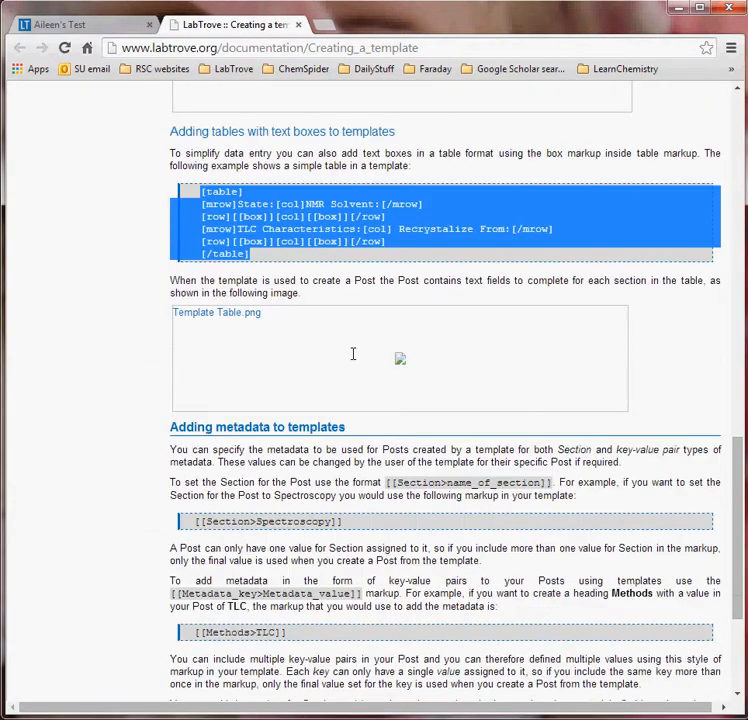
pyautogui.scroll(-1, 352, 353)
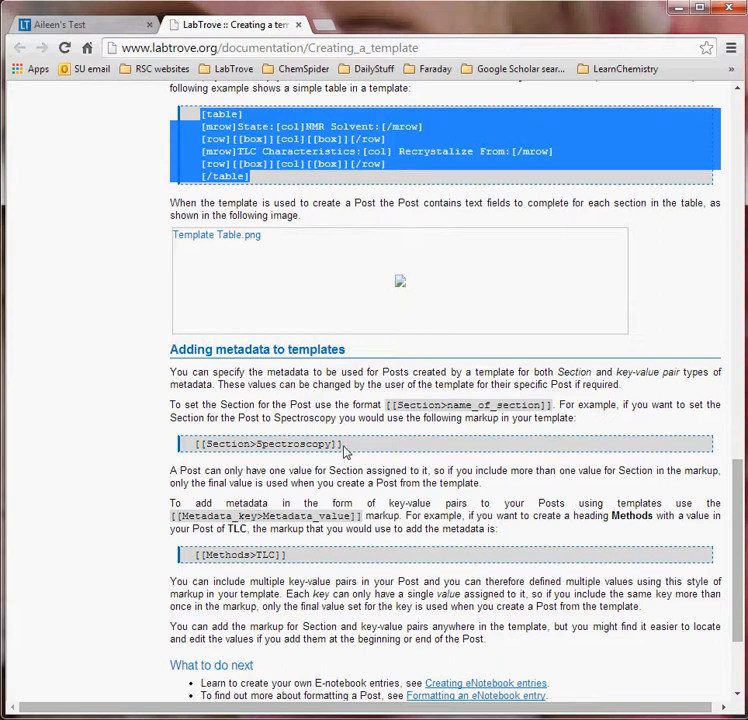
pyautogui.moveTo(344, 449); pyautogui.dragTo(196, 444)
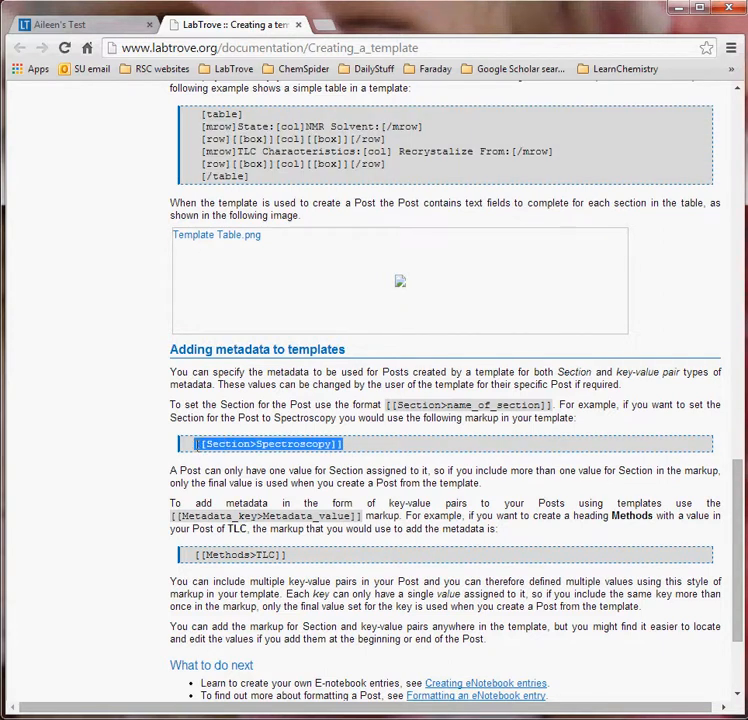
pyautogui.scroll(-1, 258, 476)
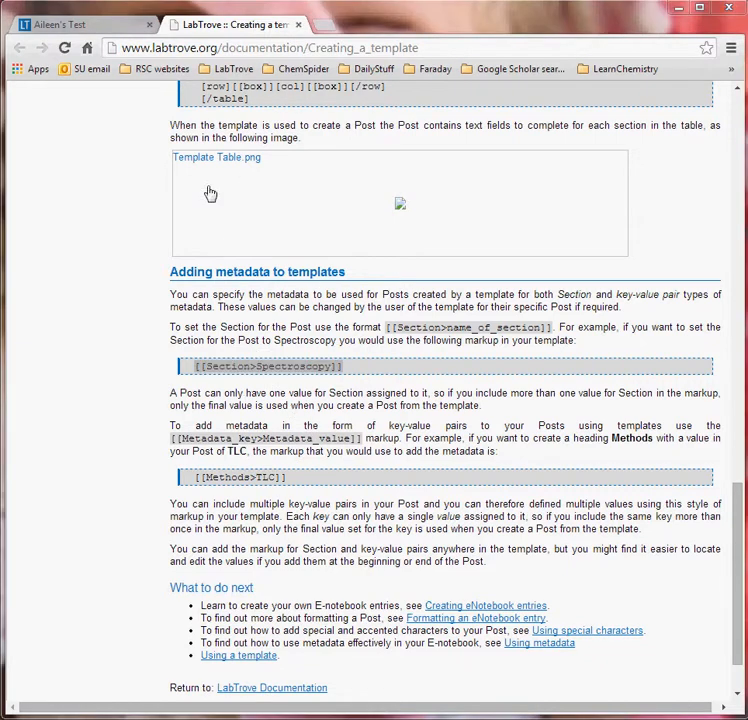
pyautogui.click(98, 26)
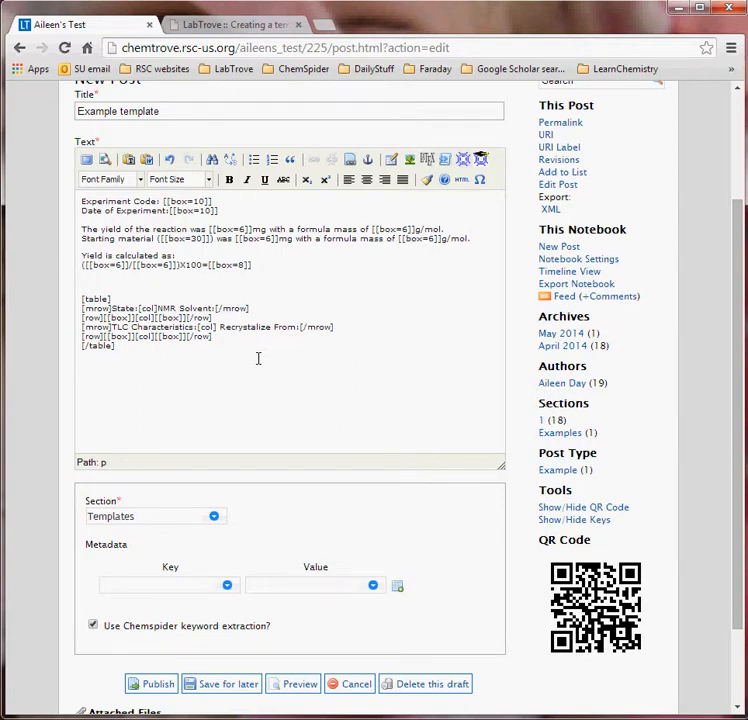
pyautogui.write('[Section>Spectroscopy]]')
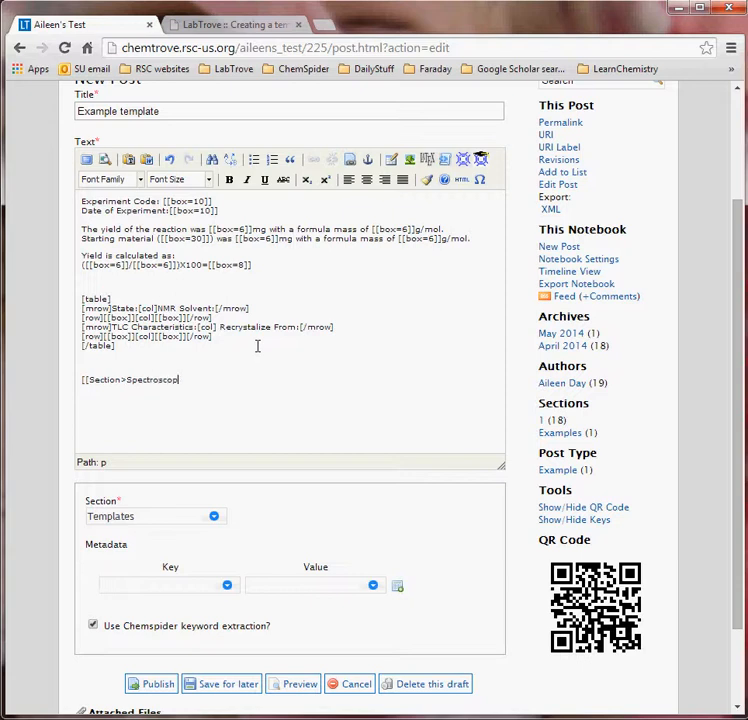
# - Check the spelling of Section and Spectroscopy against the documentation example
pyautogui.click(268, 30)
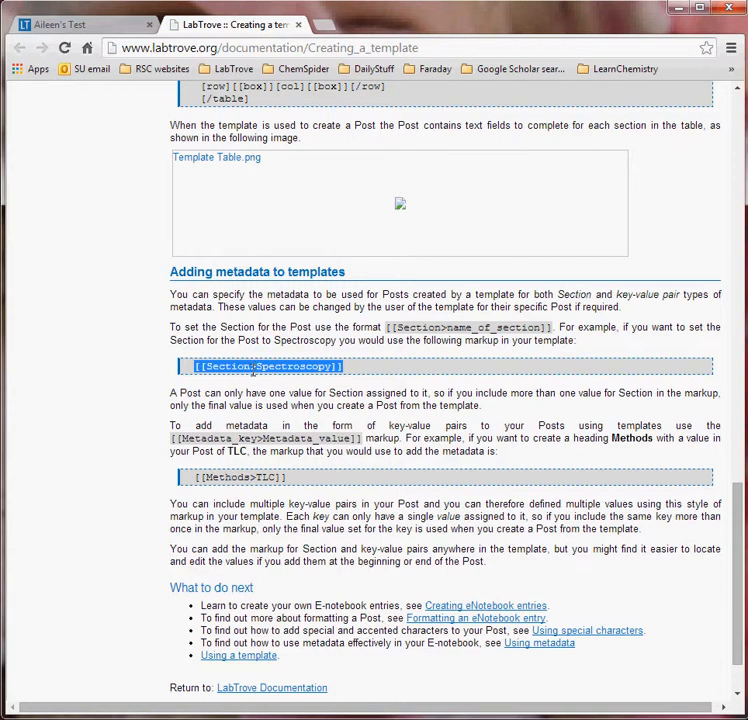
pyautogui.moveTo(253, 366); pyautogui.dragTo(203, 366)
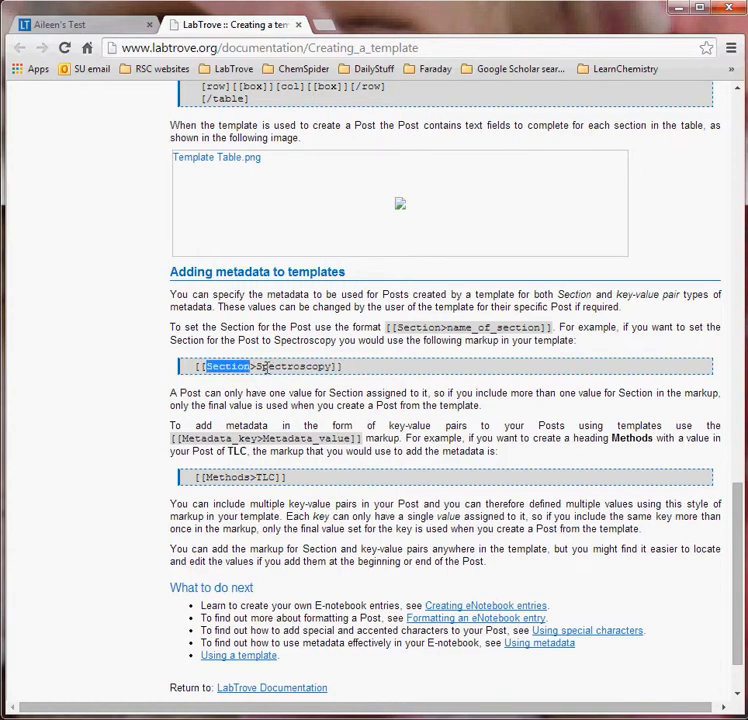
pyautogui.moveTo(256, 366); pyautogui.dragTo(320, 367)
pyautogui.click(320, 367)
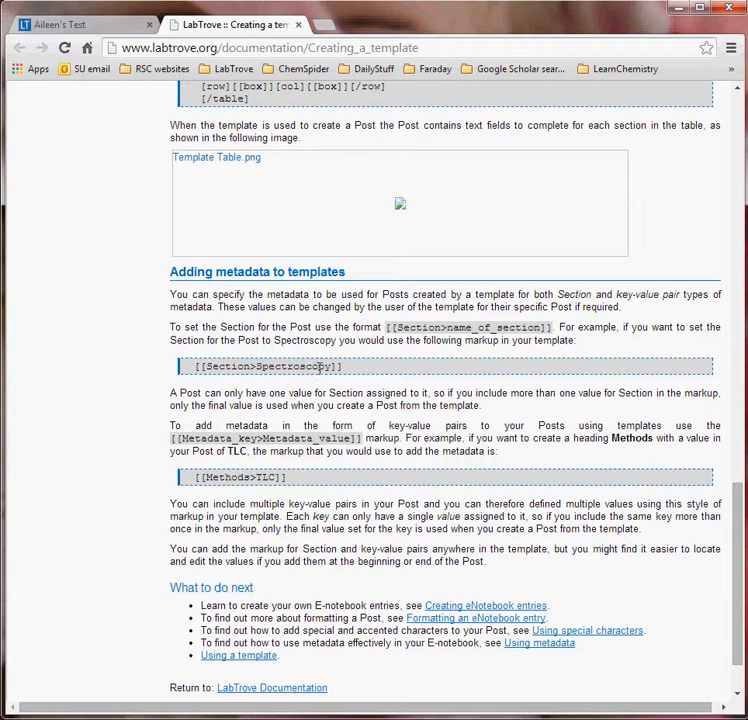
pyautogui.click(110, 26)
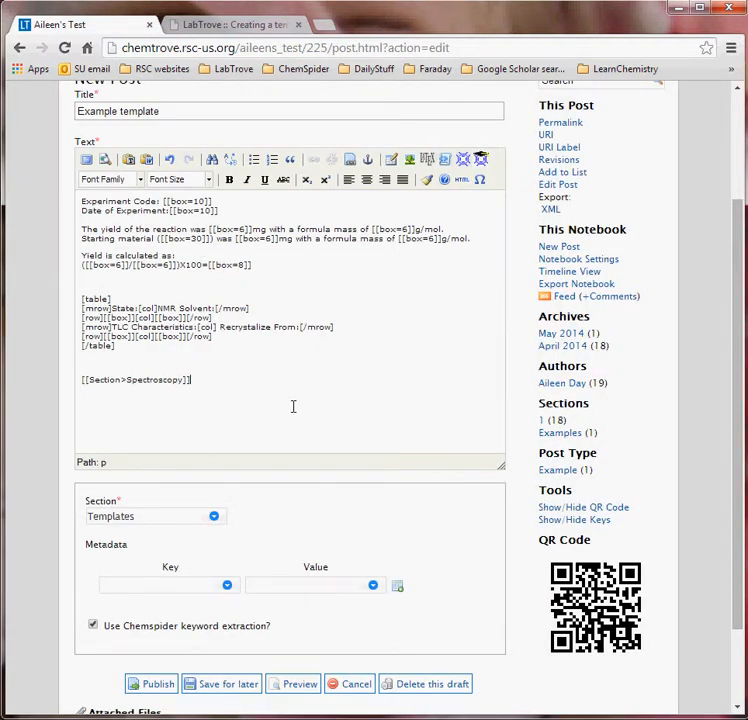
# - Turn off ChemSpider keyword extraction, publish, and open Example template from the Templates list
pyautogui.scroll(-1, 293, 406)
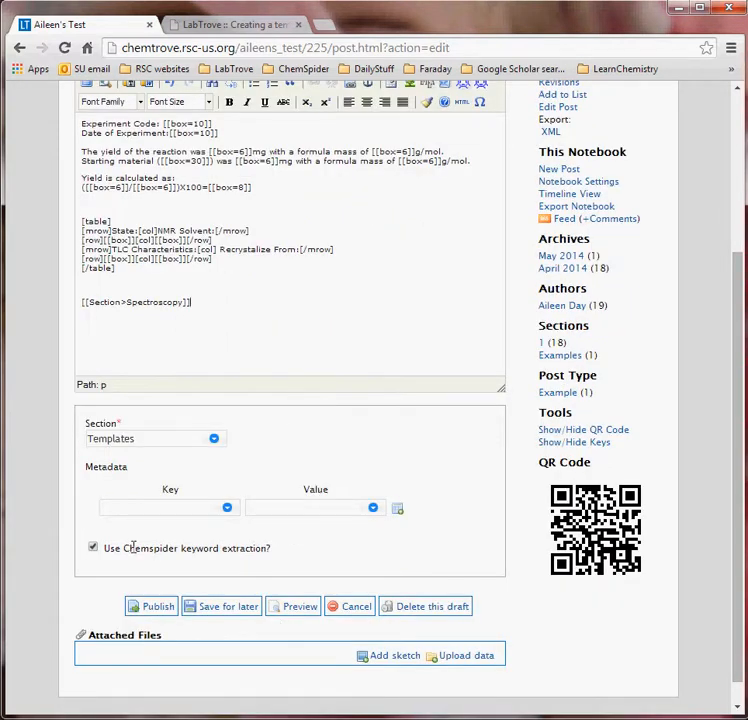
pyautogui.click(93, 547)
pyautogui.click(150, 607)
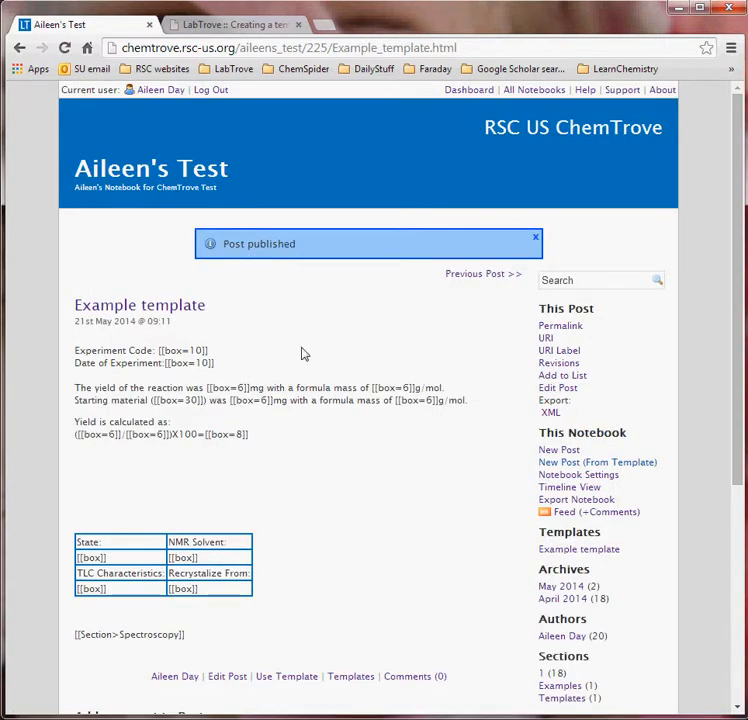
pyautogui.scroll(-1, 304, 354)
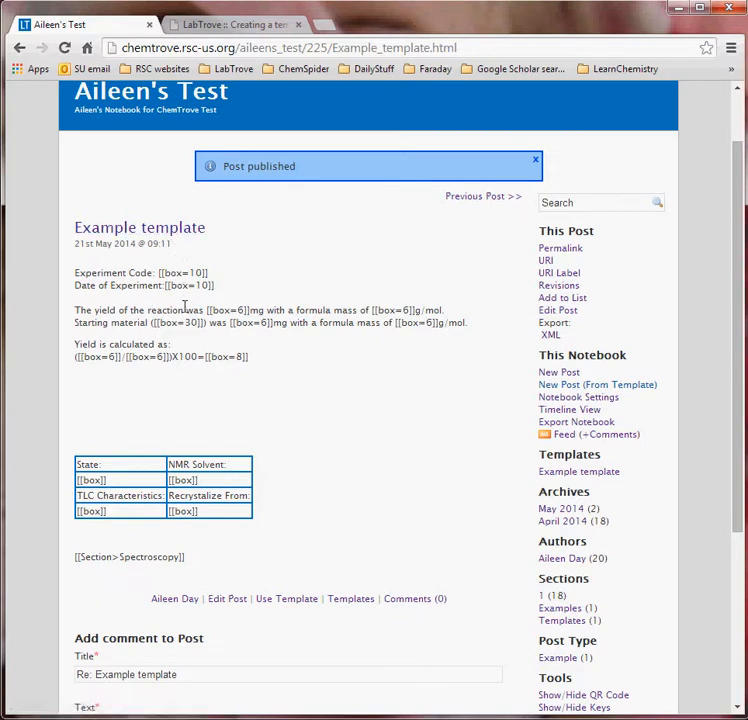
pyautogui.click(564, 474)
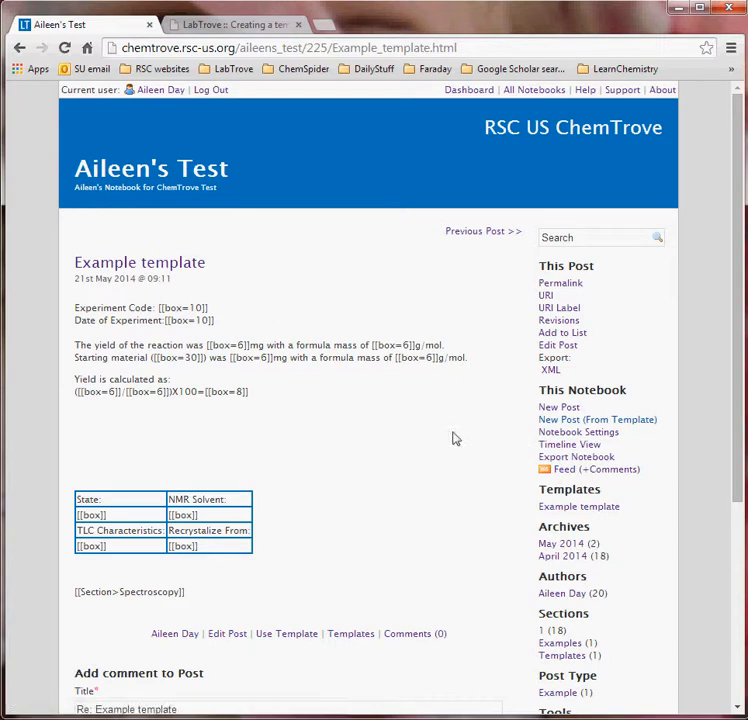
pyautogui.scroll(-1, 282, 424)
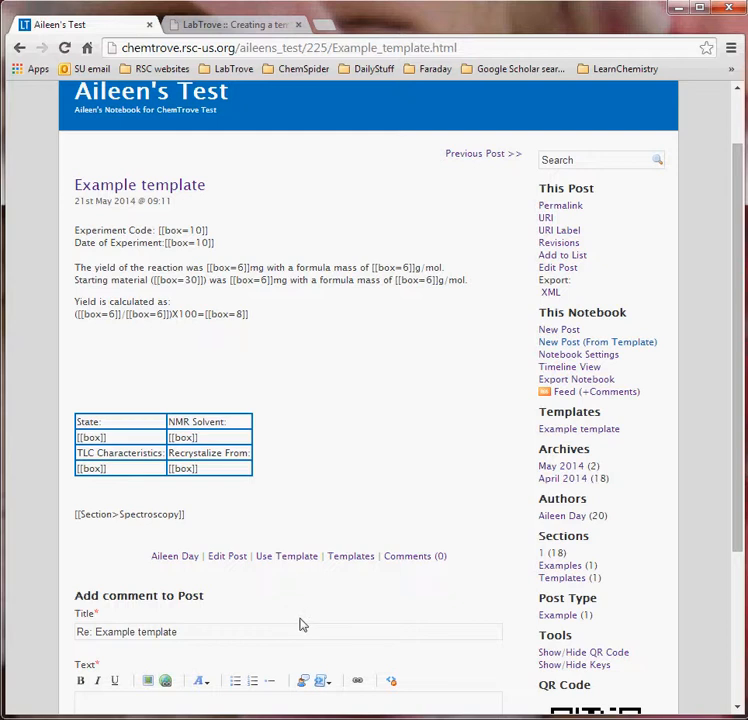
# - Start a post from the template and enter Experiment Code 'asd'
pyautogui.click(287, 563)
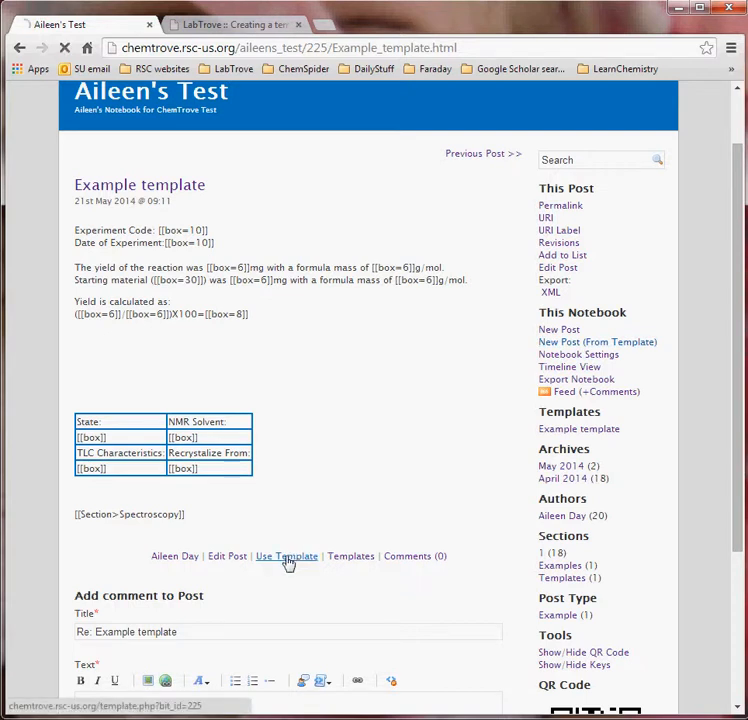
pyautogui.scroll(-1, 512, 422)
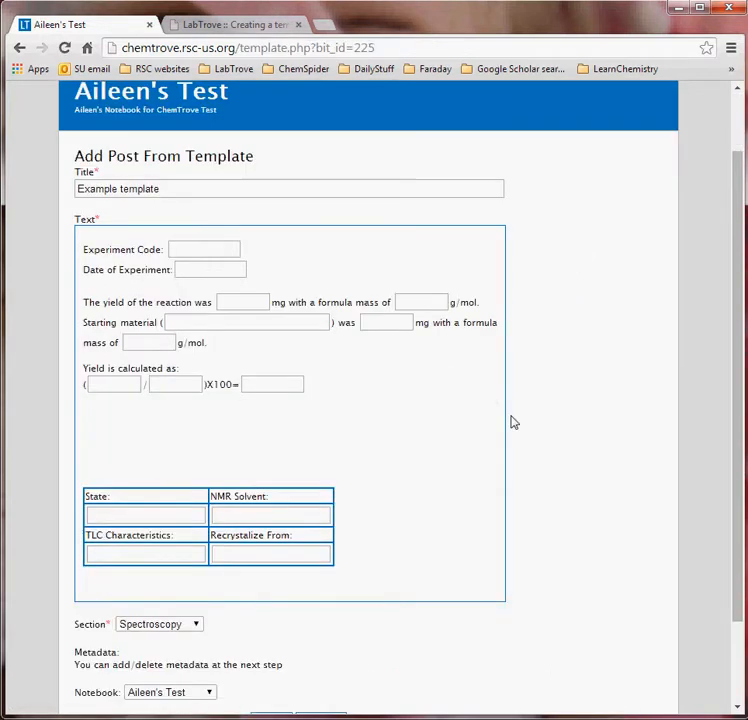
pyautogui.click(225, 250)
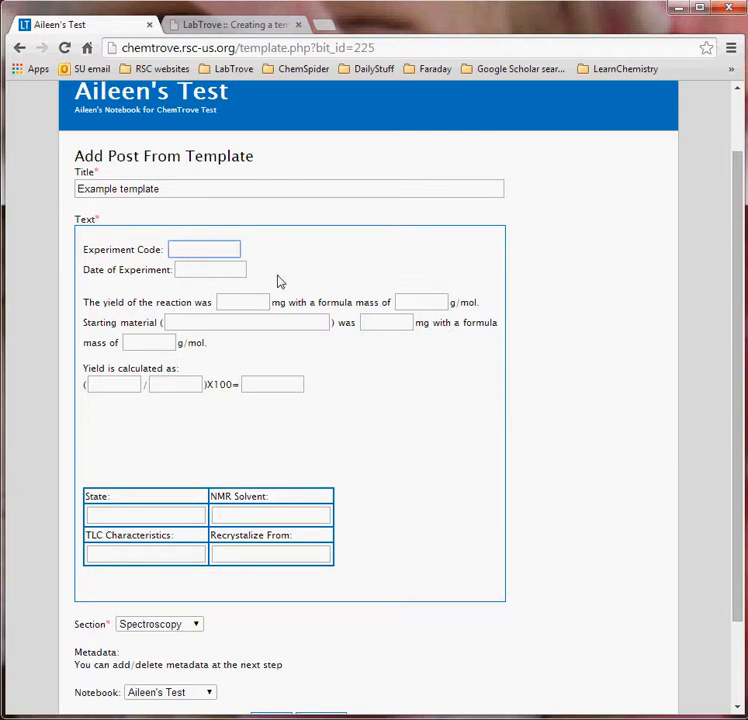
pyautogui.write('asd')
pyautogui.click(214, 271)
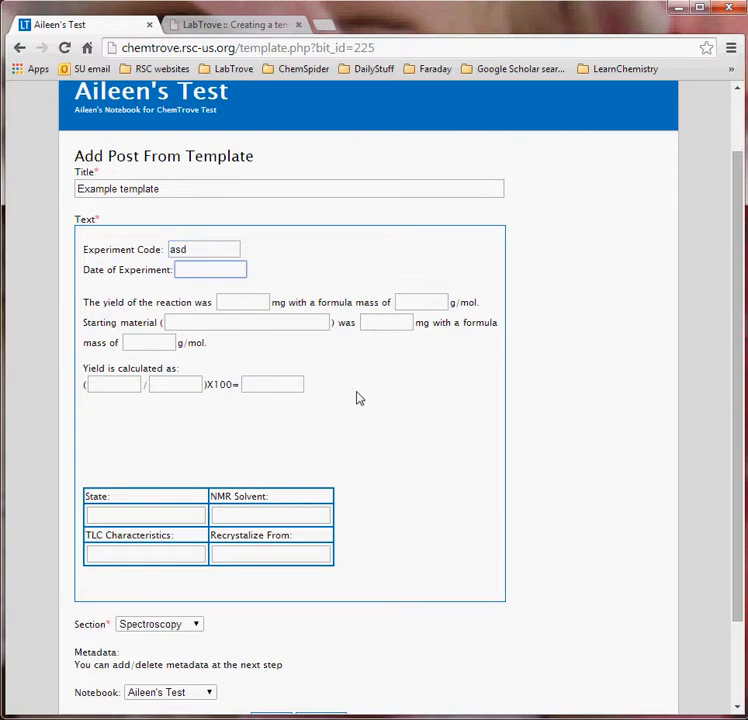
pyautogui.scroll(-2, 359, 398)
pyautogui.click(187, 440)
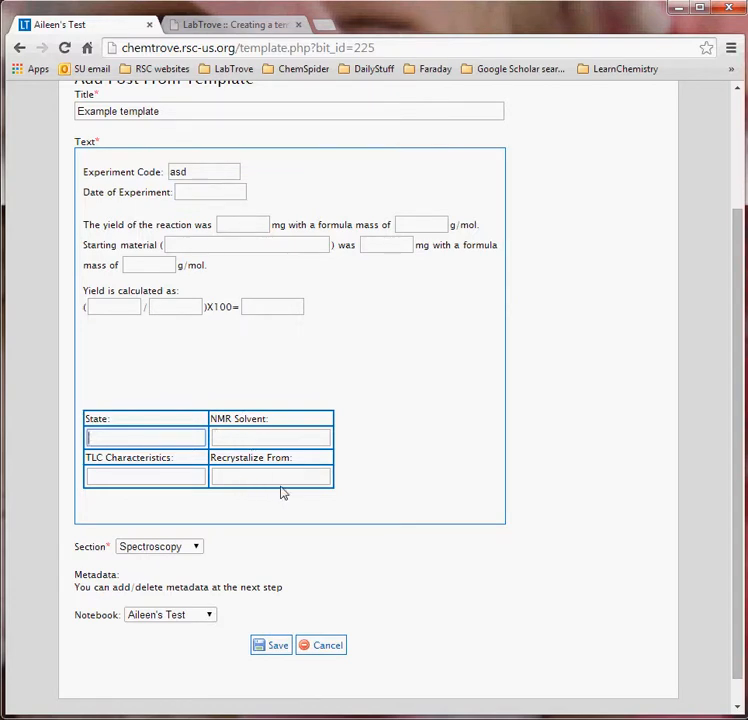
# - Retitle the post 'Post from example template' and save it
pyautogui.scroll(-1, 272, 504)
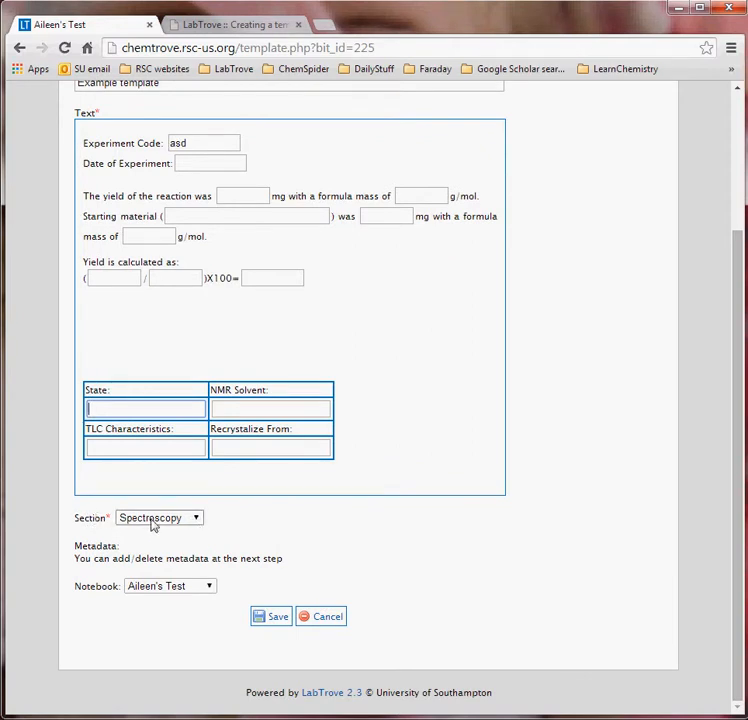
pyautogui.scroll(3, 288, 470)
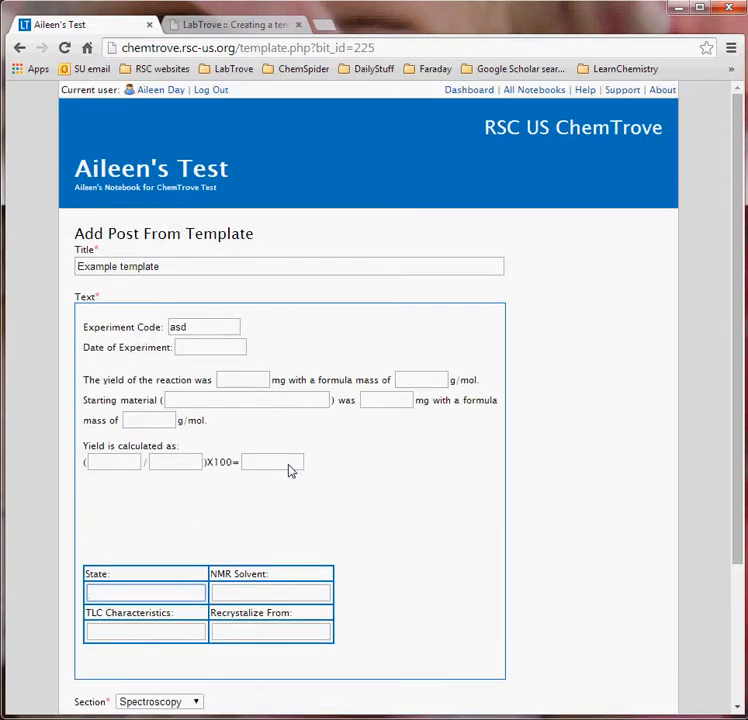
pyautogui.moveTo(200, 266); pyautogui.dragTo(13, 267)
pyautogui.write('P')
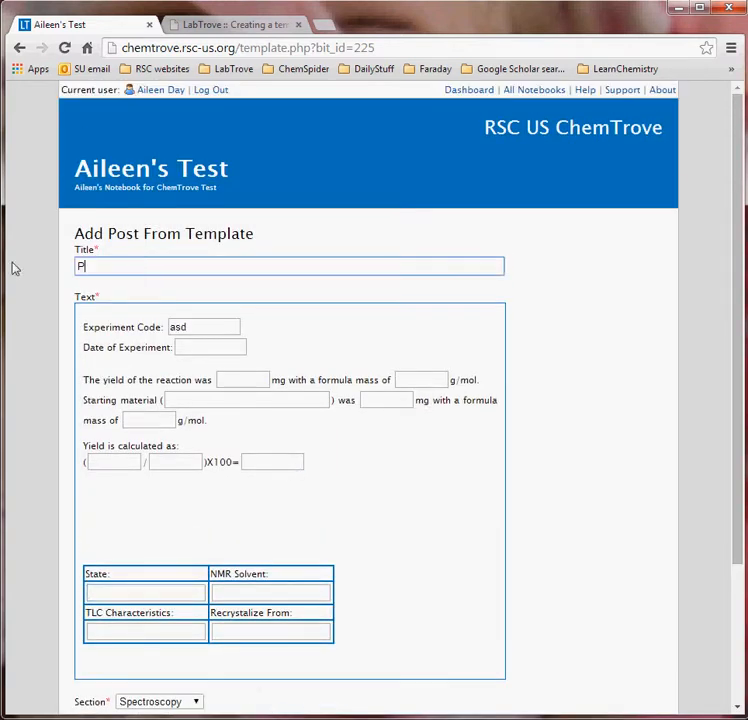
pyautogui.write('ost from example ')
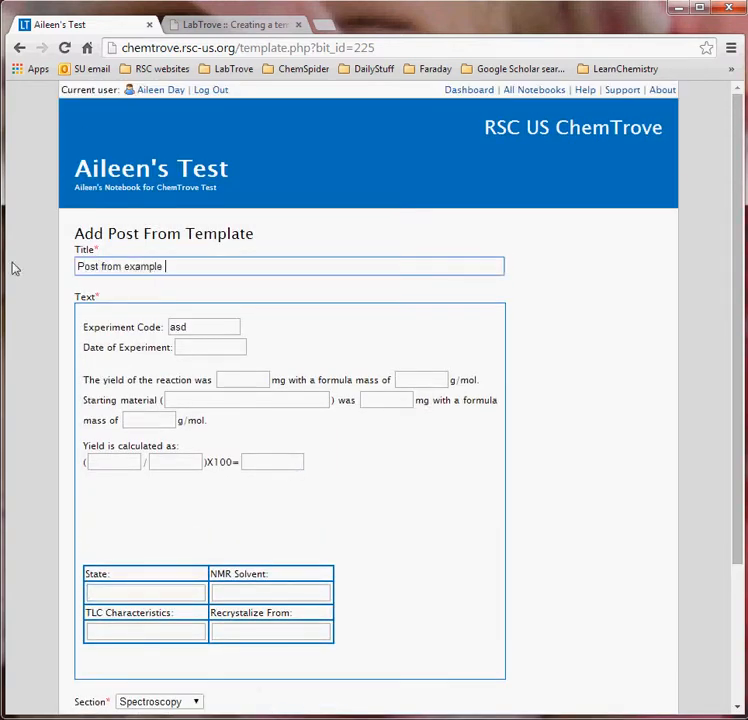
pyautogui.write('template')
pyautogui.scroll(-3, 100, 361)
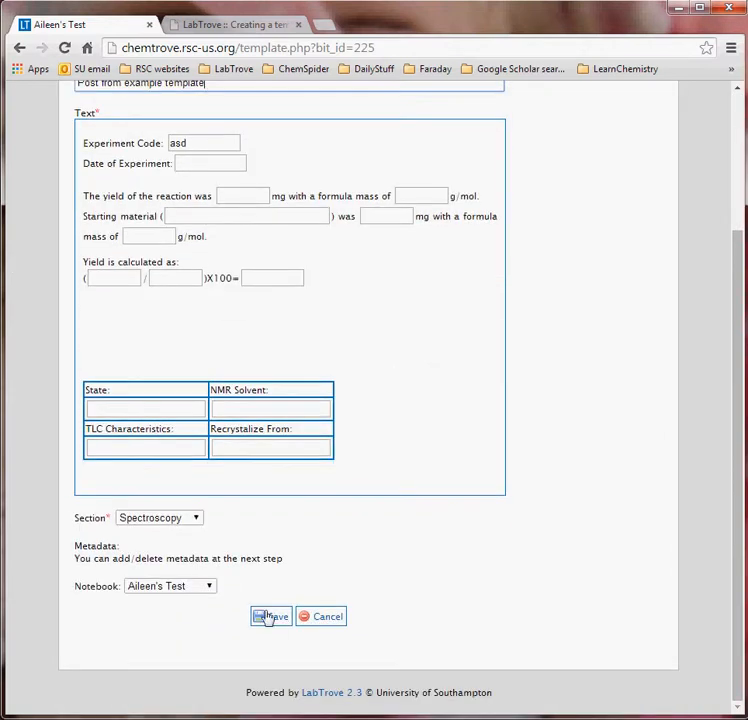
pyautogui.click(267, 618)
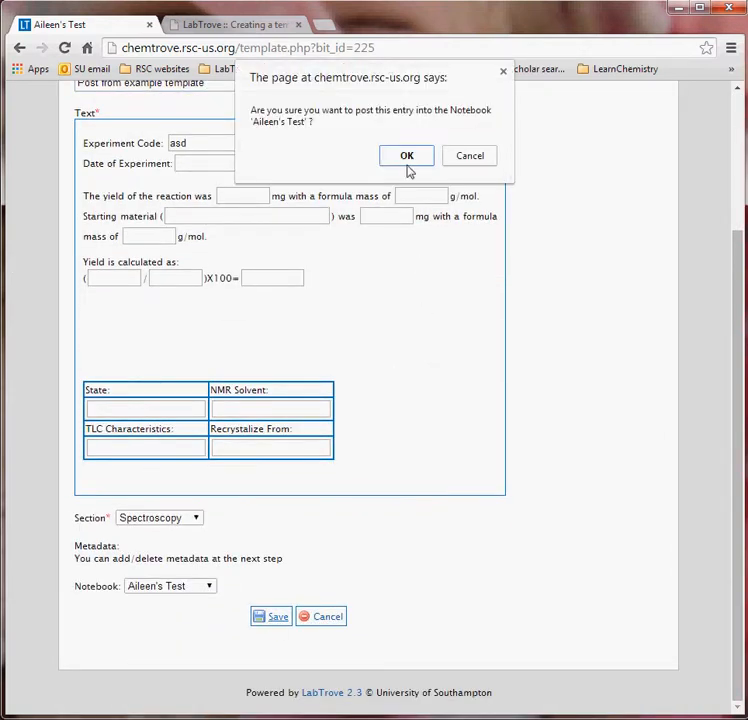
# - Confirm posting, enter reason for edit 'asd', and publish the post
pyautogui.click(406, 157)
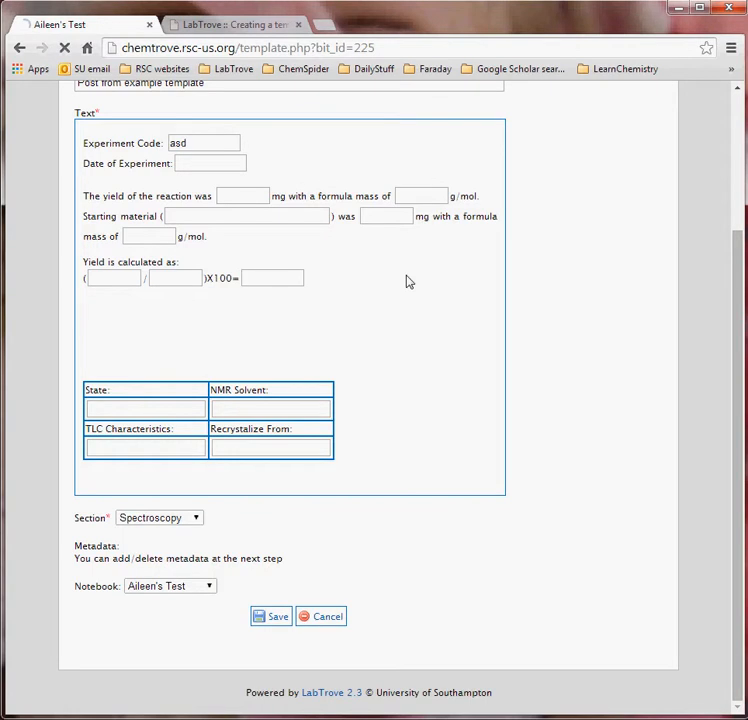
pyautogui.scroll(-3, 428, 605)
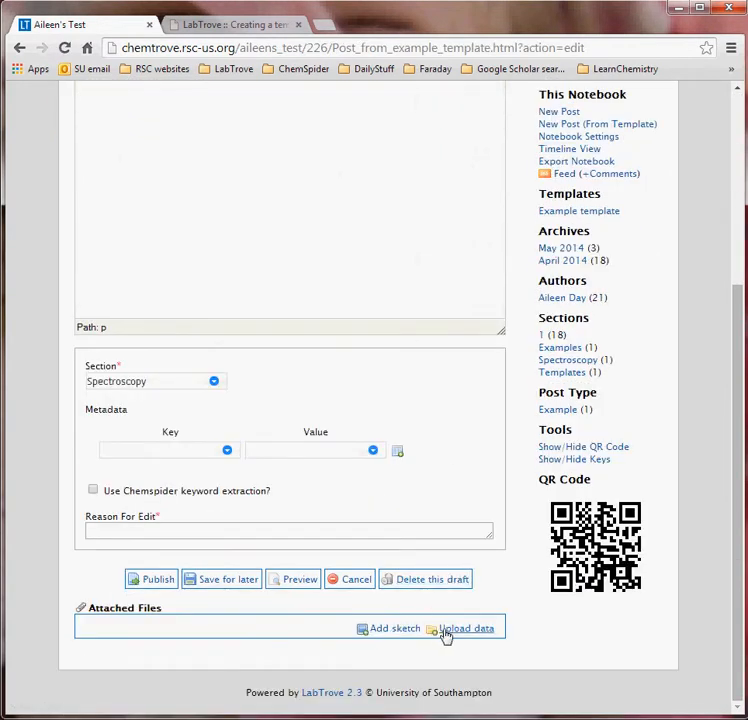
pyautogui.click(150, 533)
pyautogui.write('asd')
pyautogui.click(152, 580)
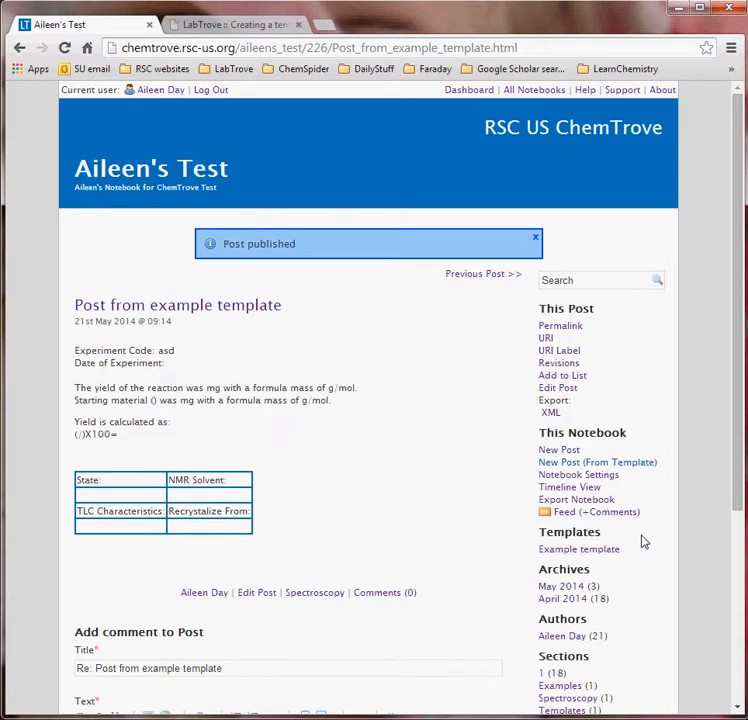
# - Open the ChemSpider compound and associated data template post in the RSC LabTrove Training notebook
pyautogui.click(545, 91)
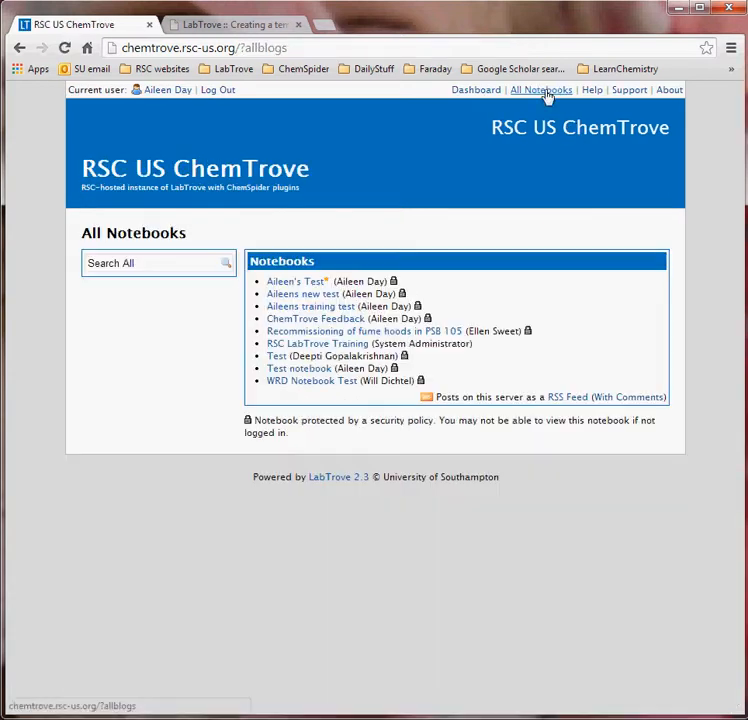
pyautogui.click(318, 345)
pyautogui.scroll(-2, 486, 417)
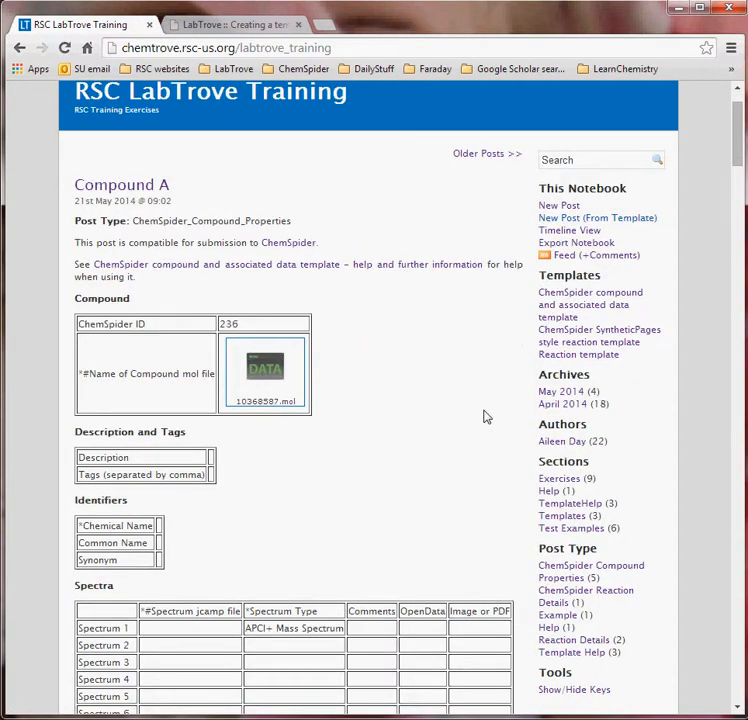
pyautogui.click(612, 310)
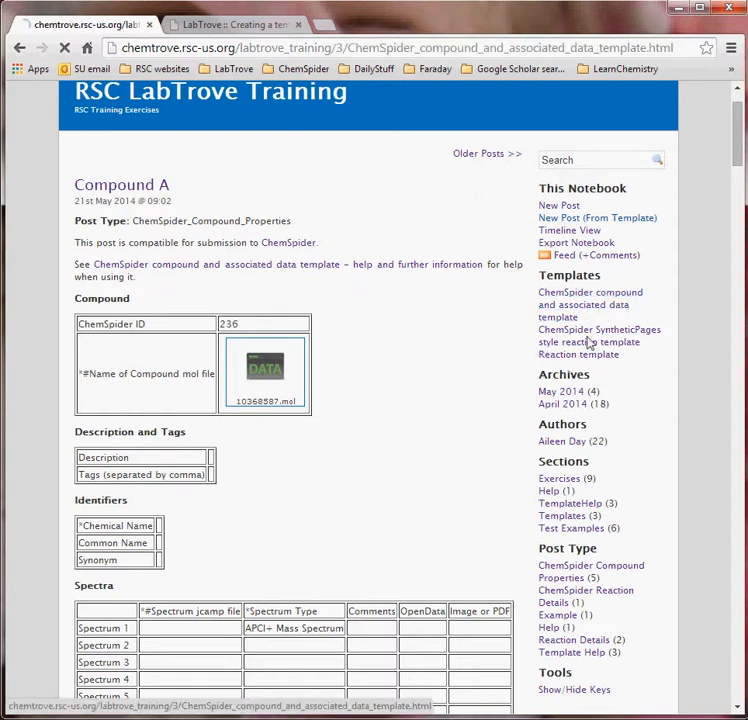
pyautogui.scroll(-10, 444, 409)
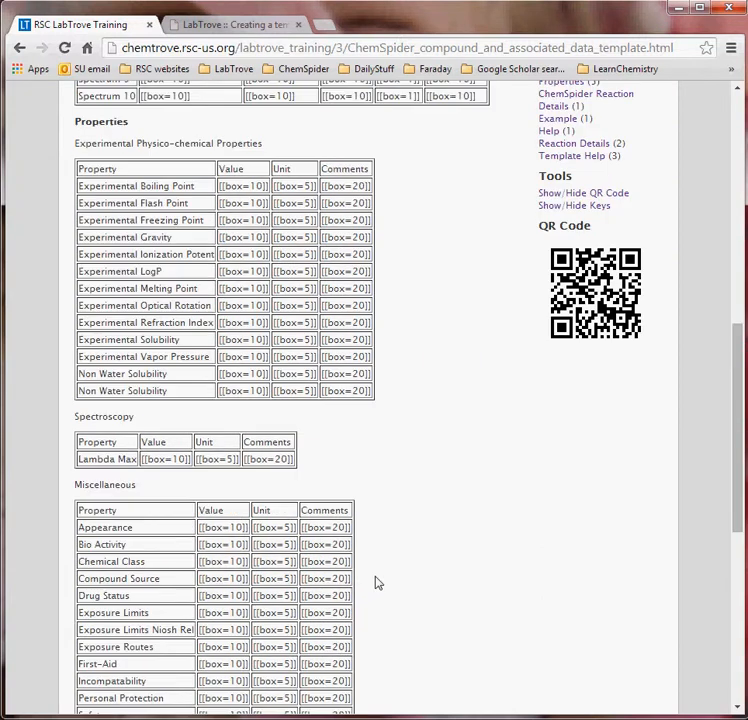
# - Select and copy the template post's entire body from its editor, then return to All Notebooks
pyautogui.click(236, 530)
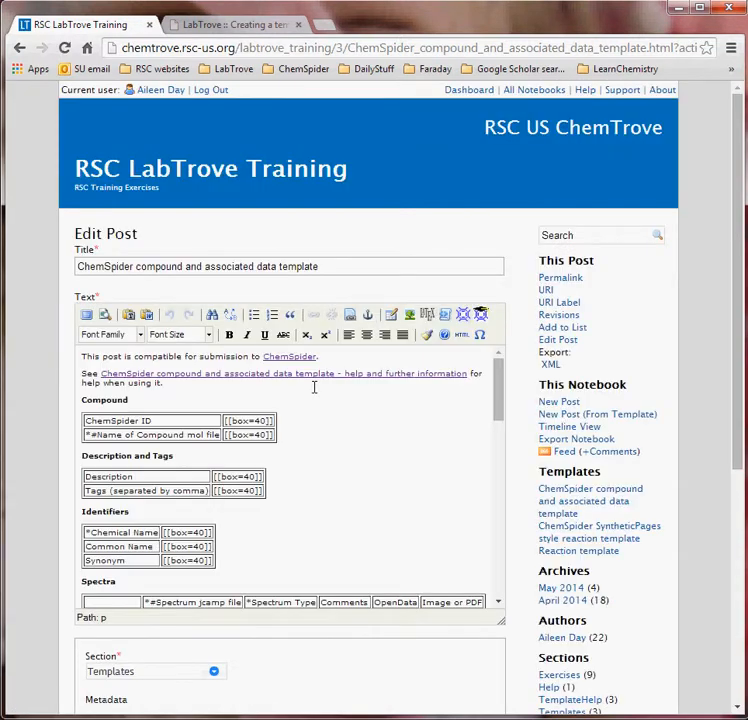
pyautogui.click(312, 391)
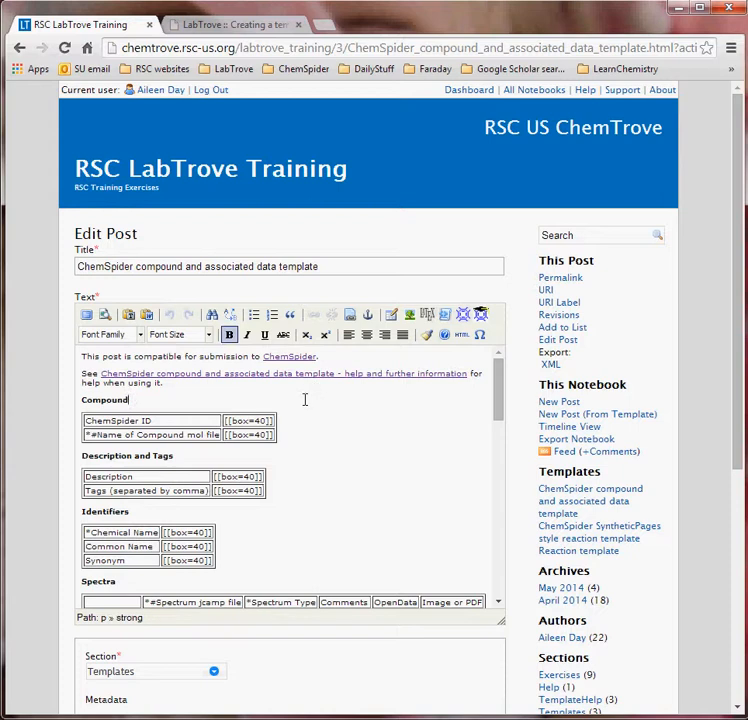
pyautogui.hotkey('ctrl', 'a')
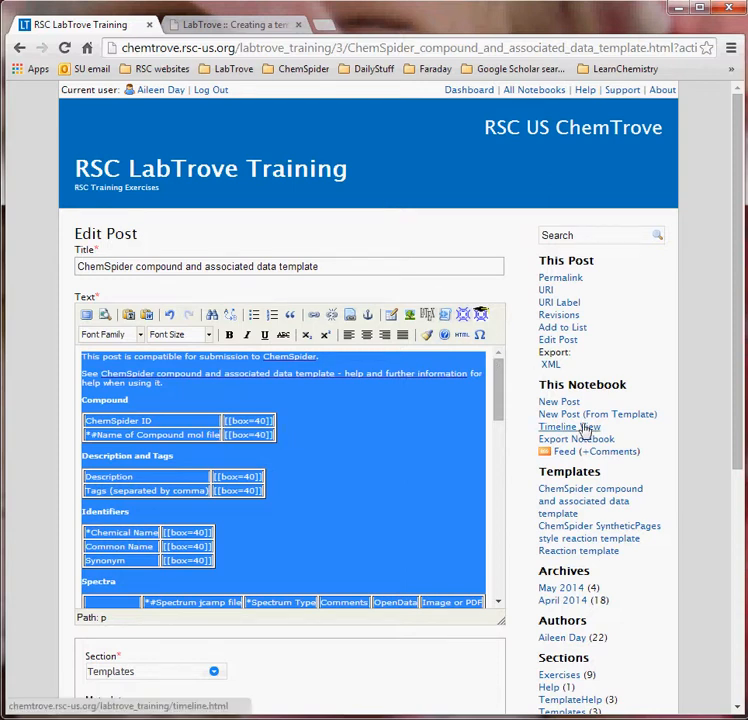
pyautogui.click(534, 92)
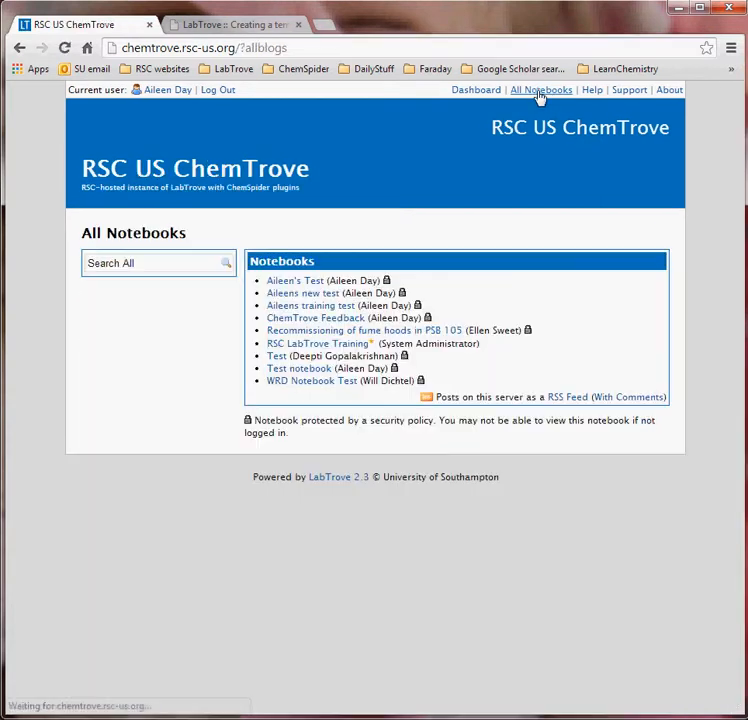
# - Create a new post in Aileen's Test with the pasted template body and the ChemSpider compound template title
pyautogui.click(296, 281)
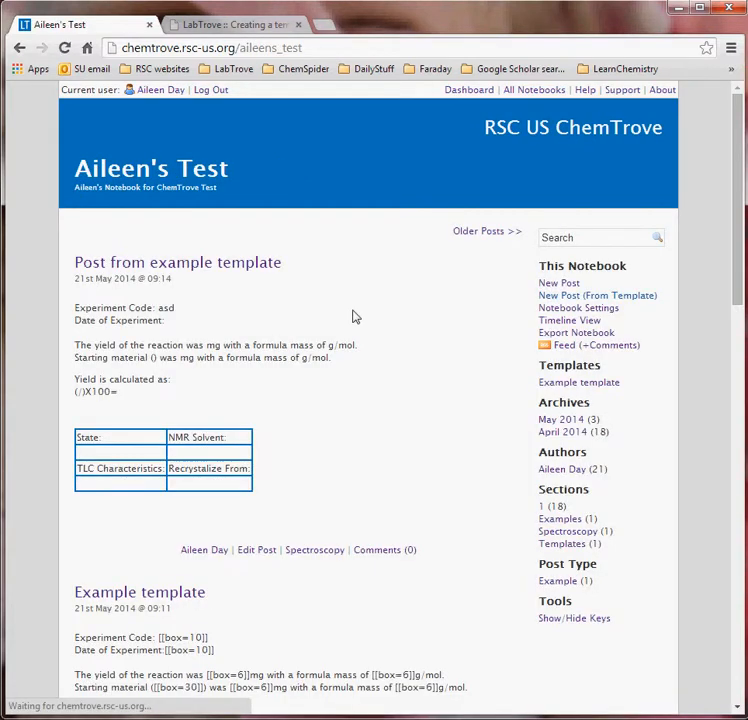
pyautogui.click(567, 284)
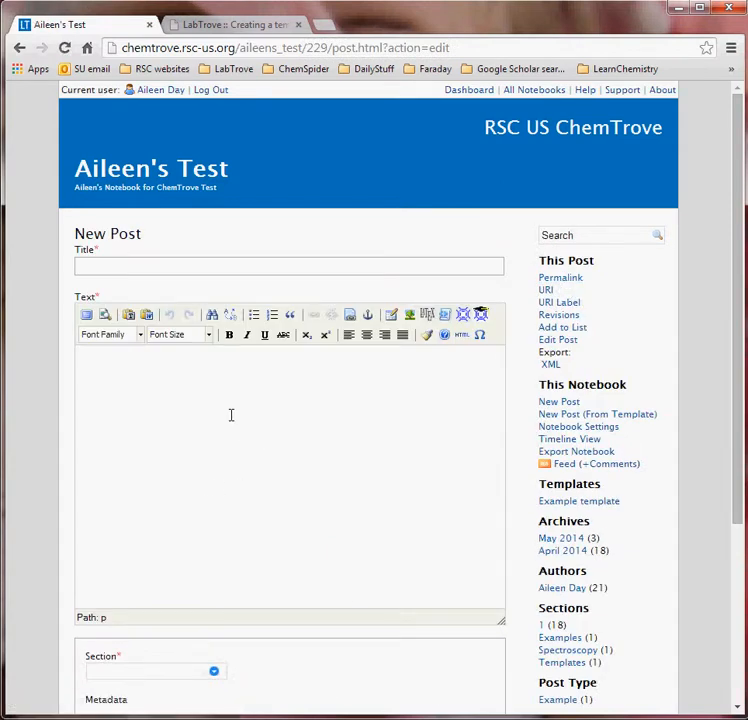
pyautogui.hotkey('ctrl', 'v')
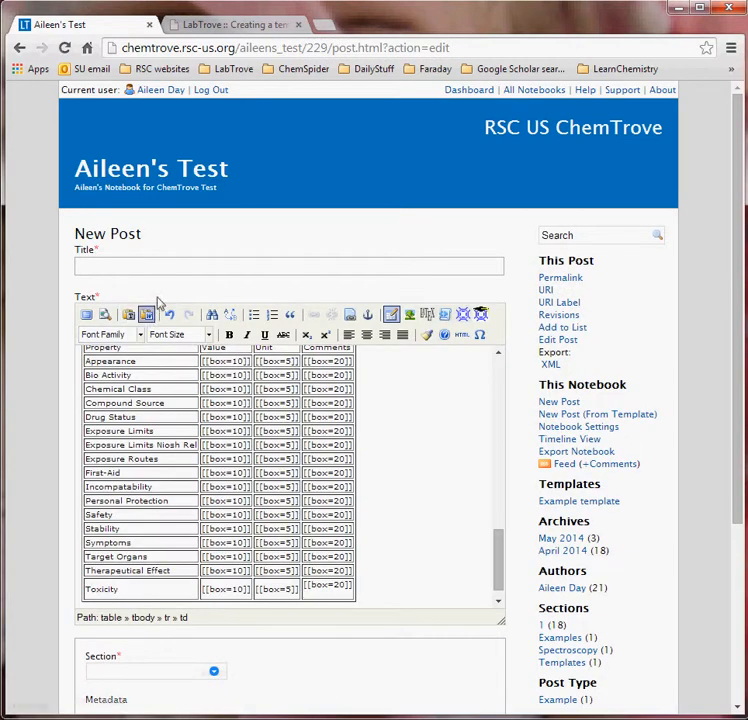
pyautogui.click(156, 262)
pyautogui.write('ChemSpi')
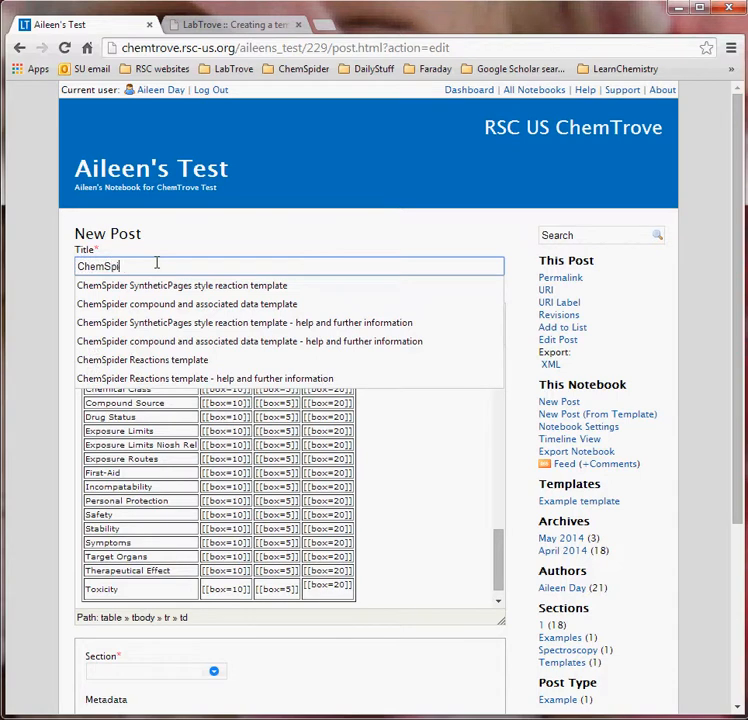
pyautogui.write('der Comp')
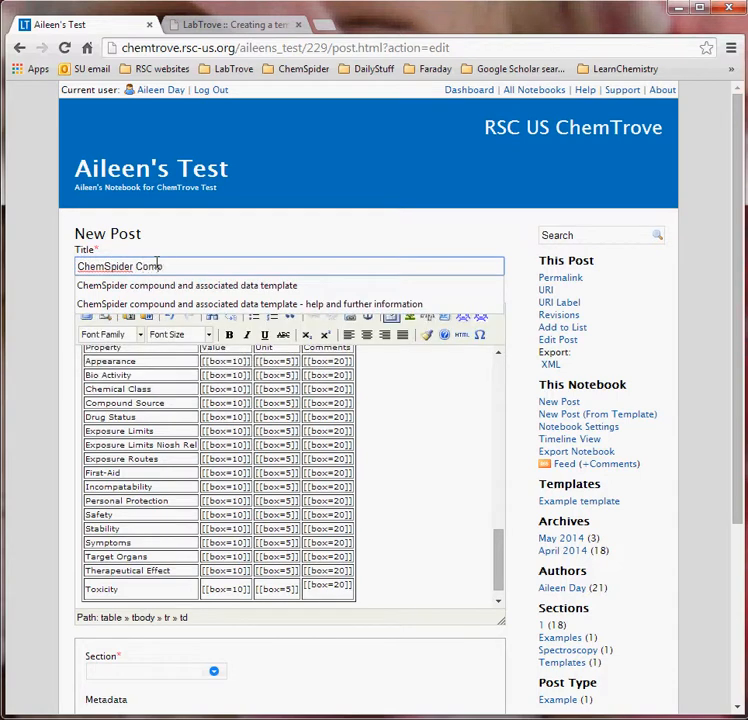
pyautogui.click(162, 288)
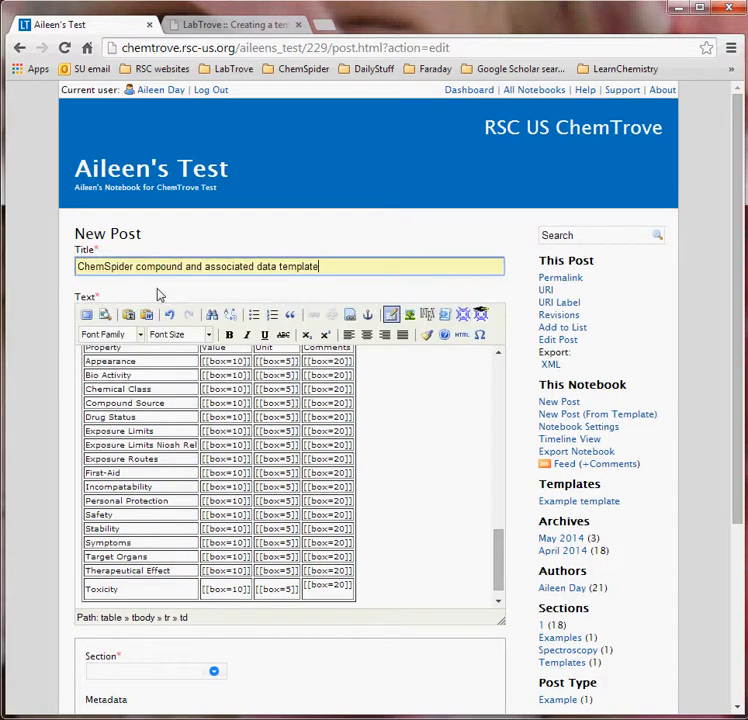
pyautogui.click(346, 268)
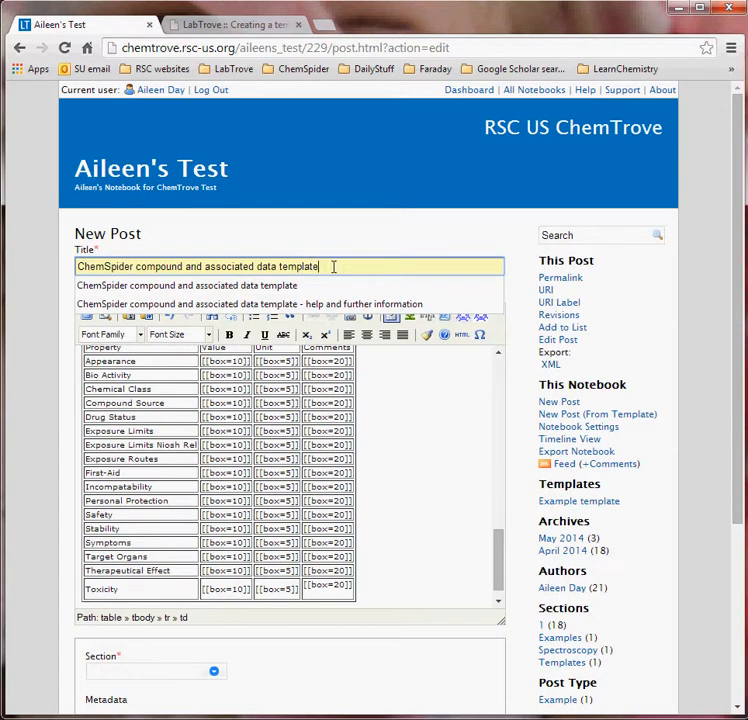
pyautogui.click(326, 246)
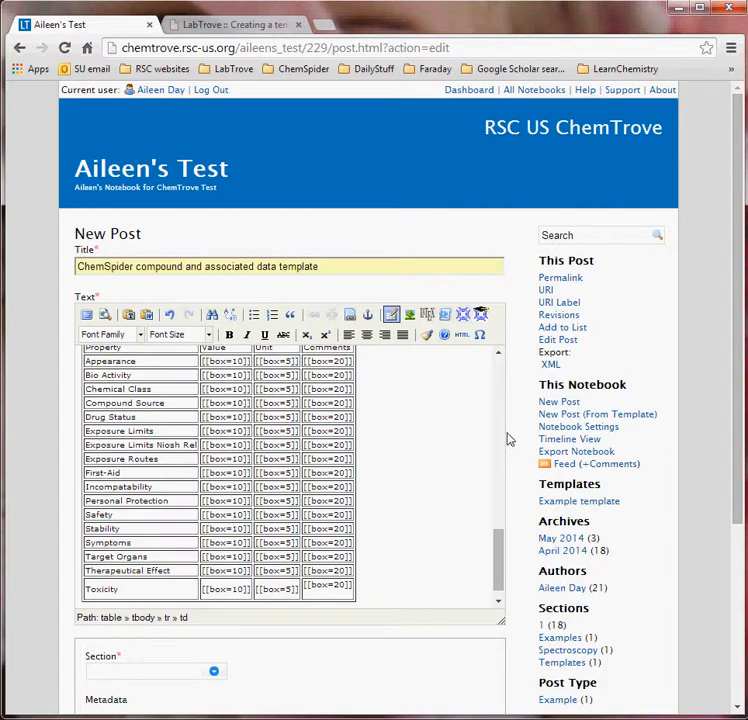
pyautogui.scroll(-3, 510, 440)
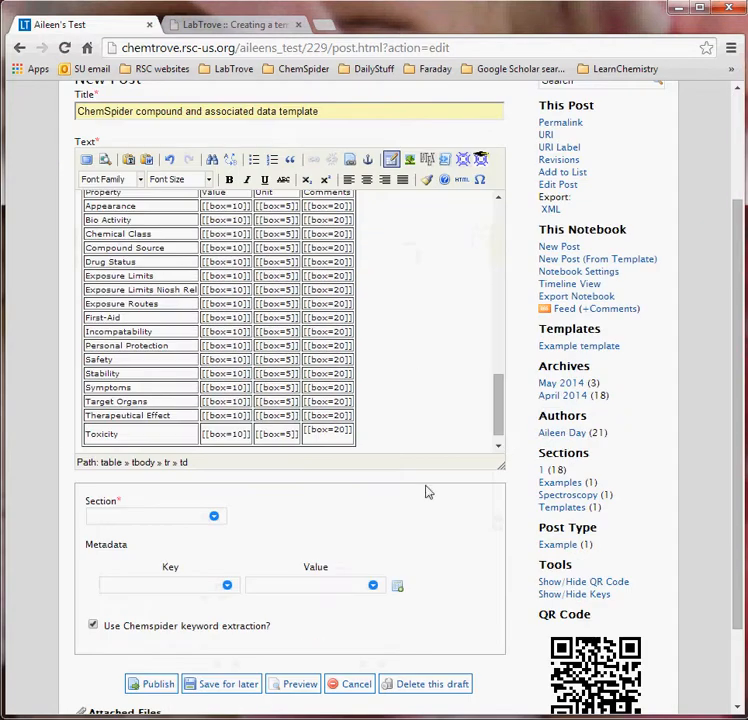
pyautogui.doubleClick(214, 276)
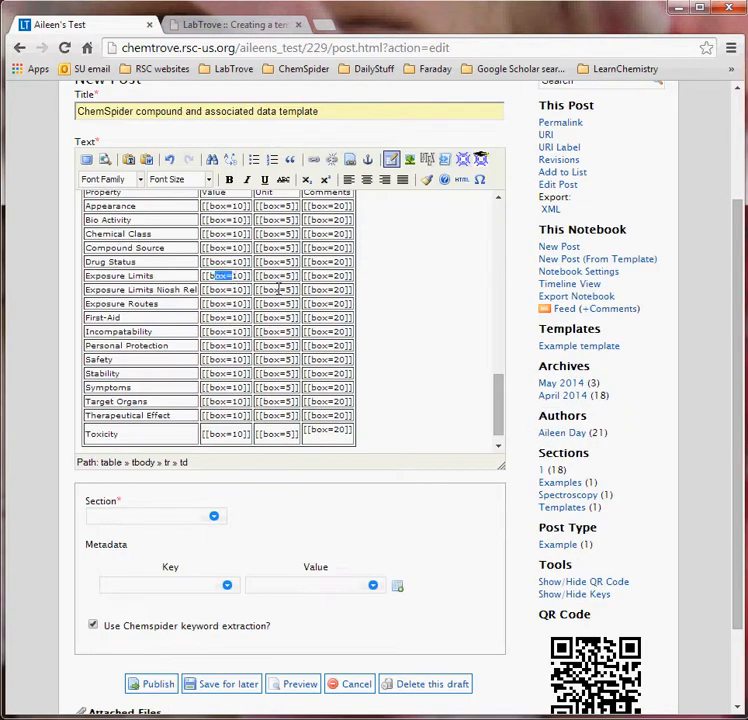
# - File the post under Templates with ChemSpider keyword extraction turned off, and publish it
pyautogui.click(213, 519)
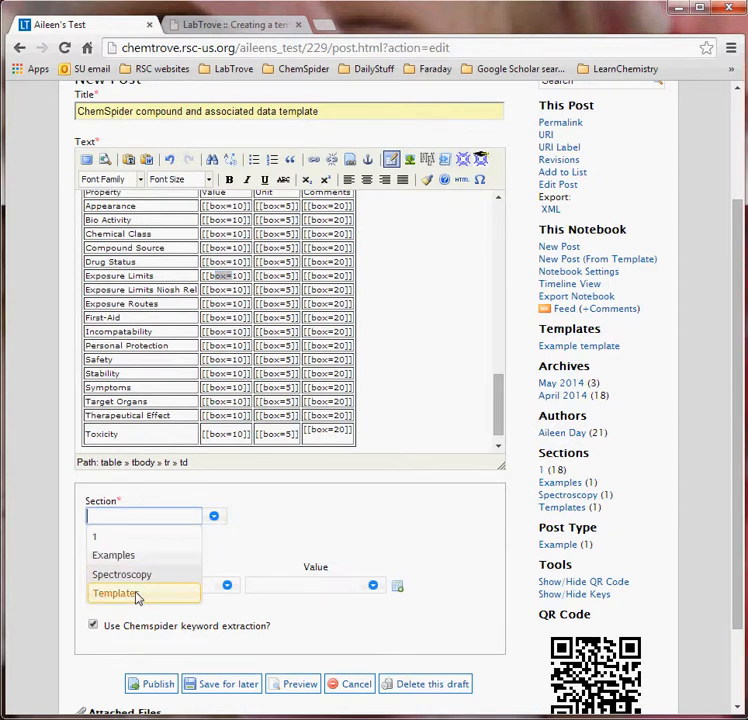
pyautogui.click(137, 594)
pyautogui.click(93, 625)
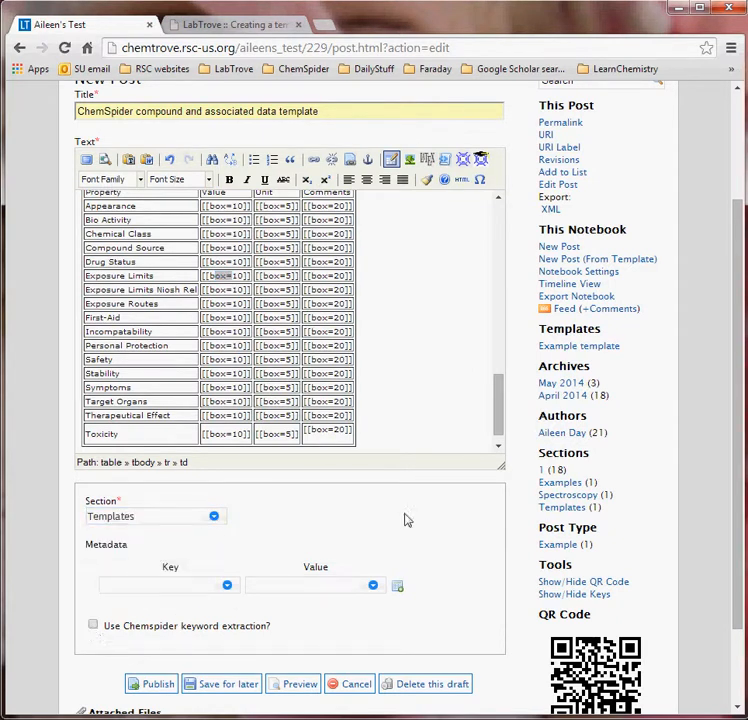
pyautogui.scroll(-1, 406, 519)
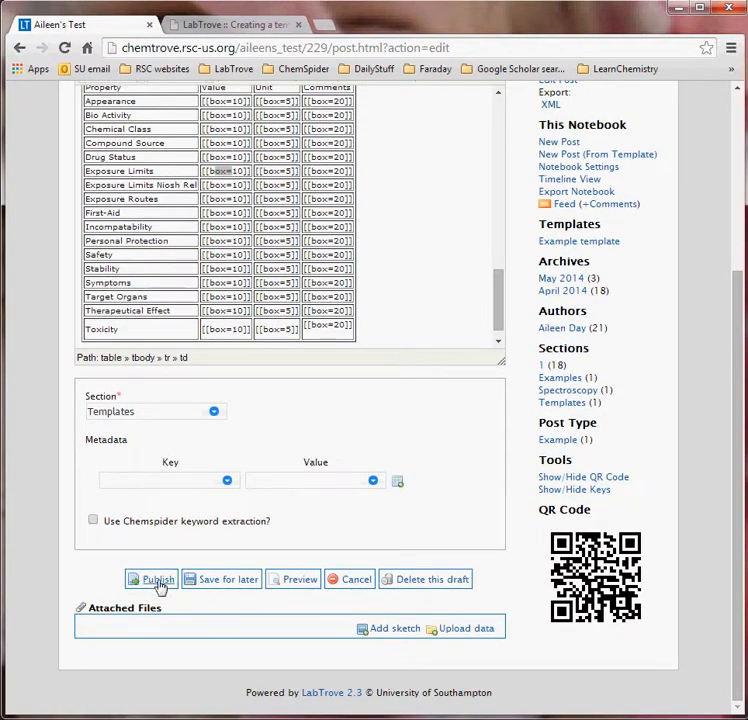
pyautogui.click(159, 580)
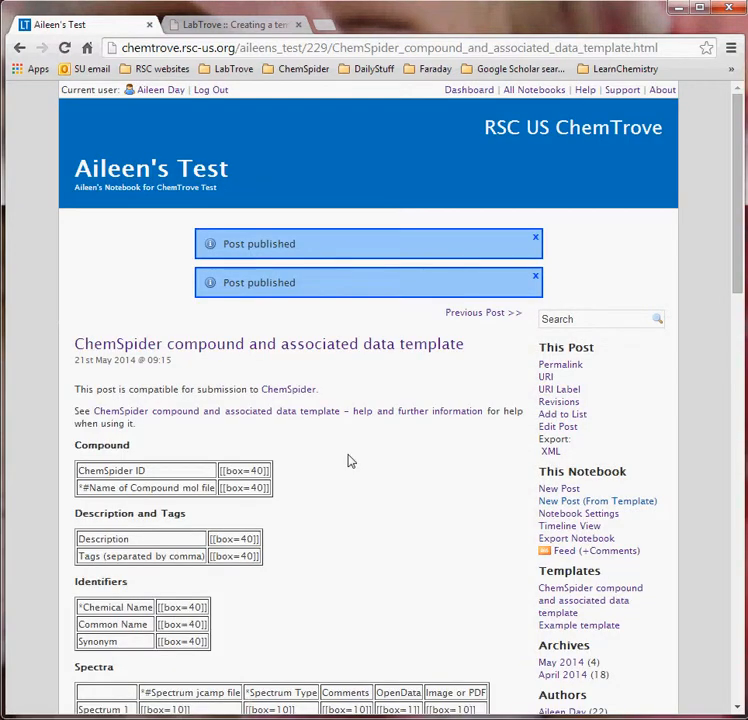
pyautogui.scroll(-1, 351, 461)
pyautogui.scroll(-1, 728, 509)
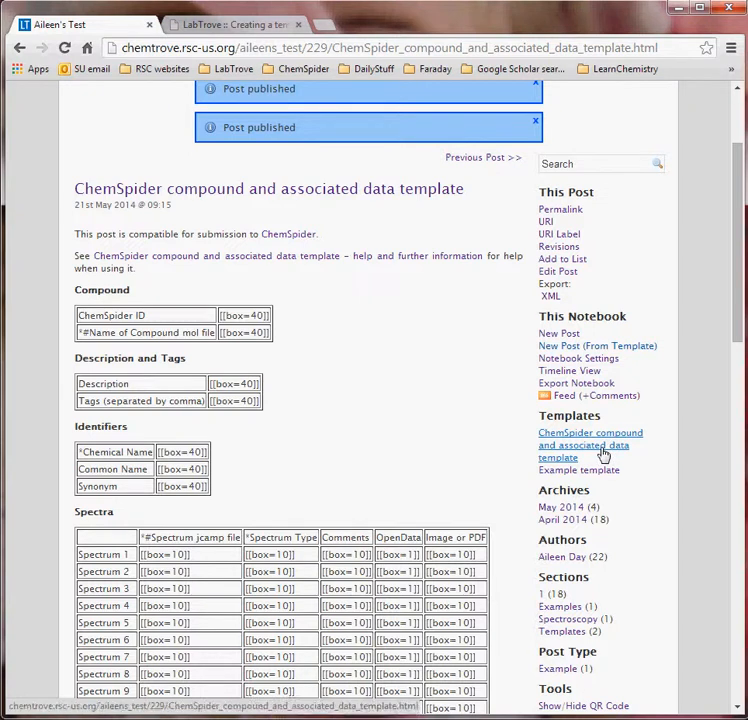
# - Start a post from the ChemSpider compound and associated data template and review its empty compound, spectra and property fields
pyautogui.click(612, 347)
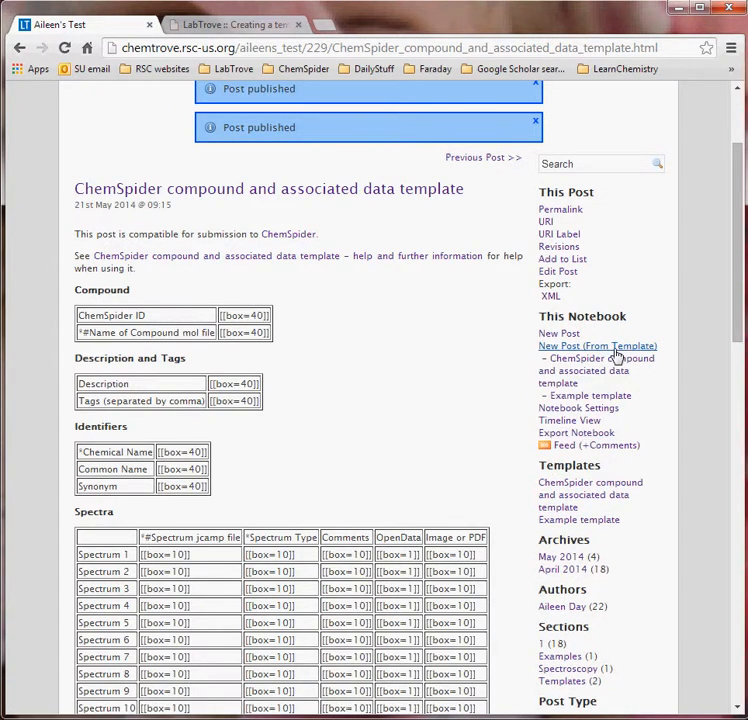
pyautogui.click(603, 370)
pyautogui.scroll(-1, 504, 416)
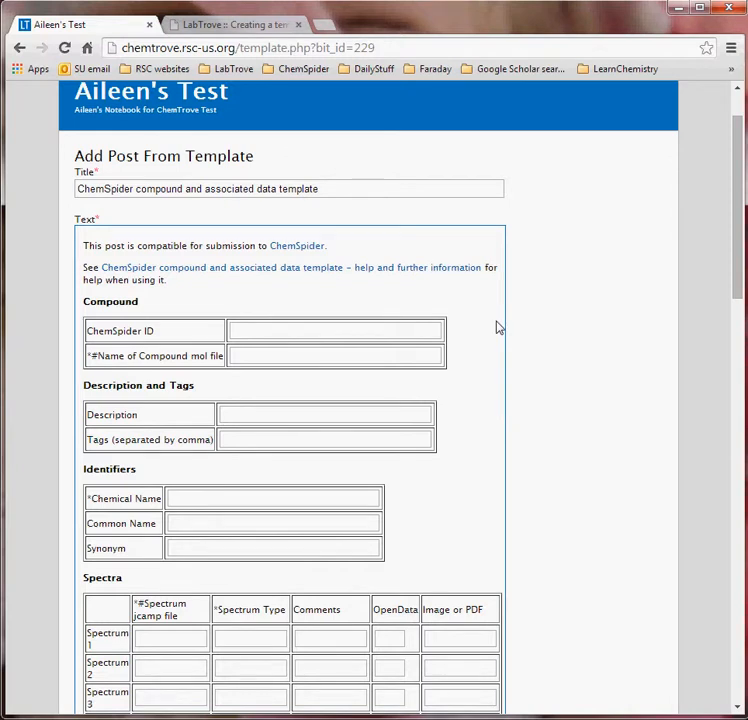
pyautogui.scroll(-3, 499, 327)
pyautogui.scroll(-3, 499, 327)
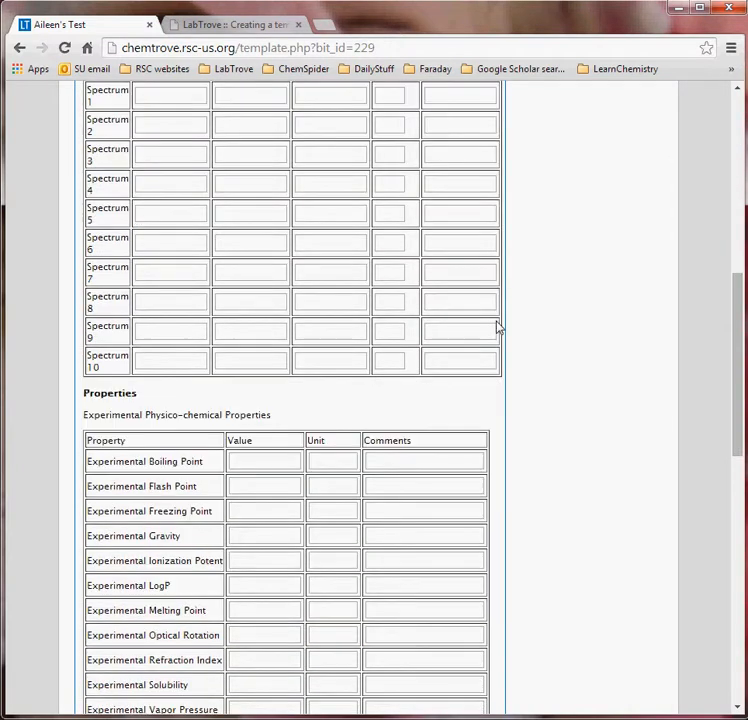
pyautogui.scroll(-5, 499, 327)
pyautogui.scroll(3, 499, 327)
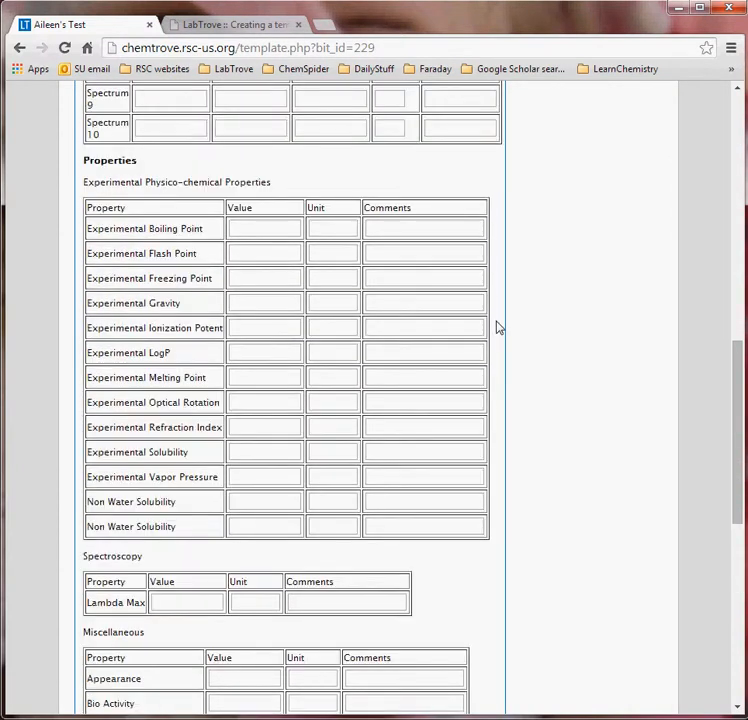
pyautogui.scroll(10, 499, 327)
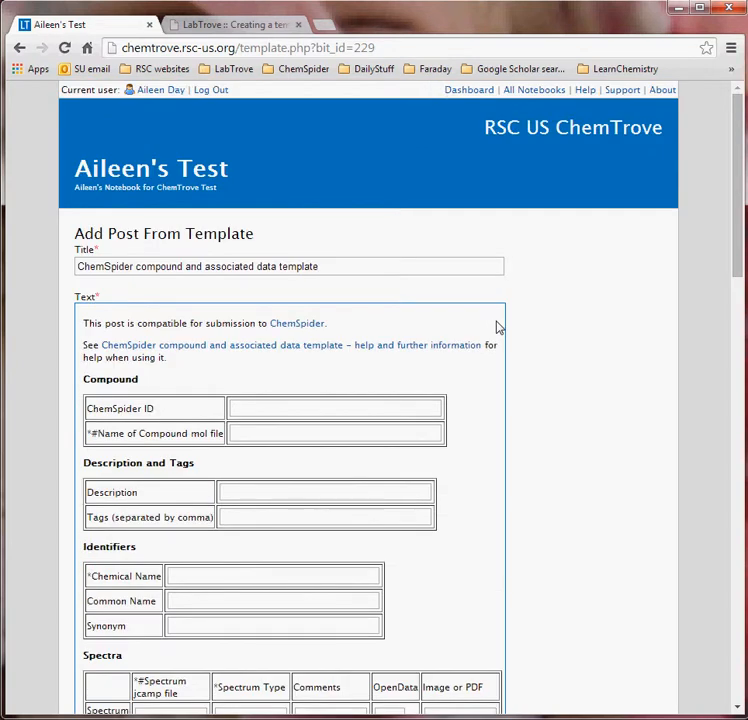